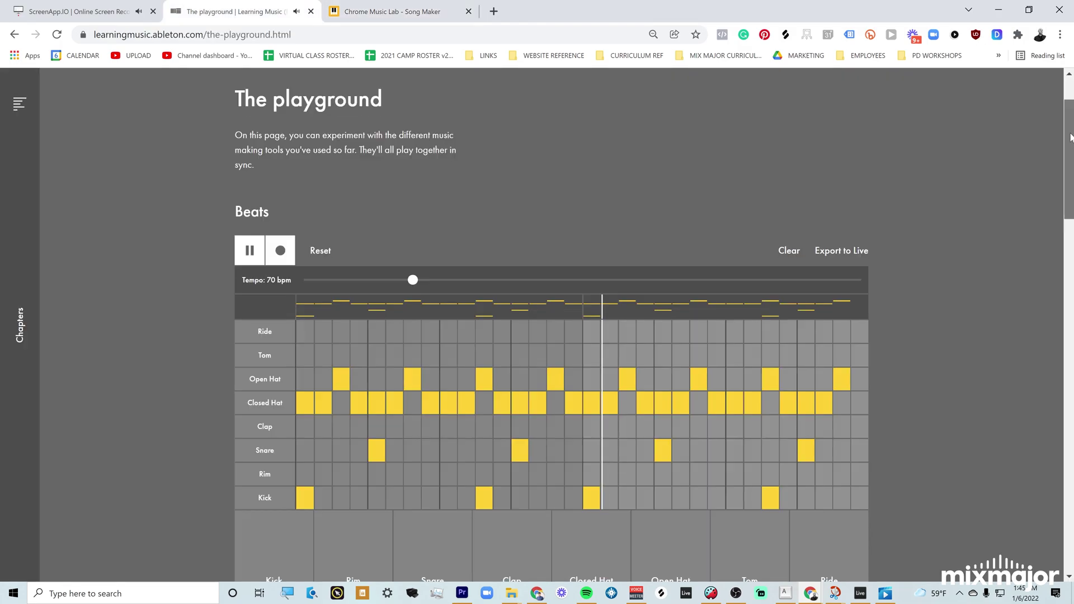
Scroll down through the Learning Music Beats playground page.
scroll(1071, 147, "down", 2)
scroll(1071, 147, "down", 2)
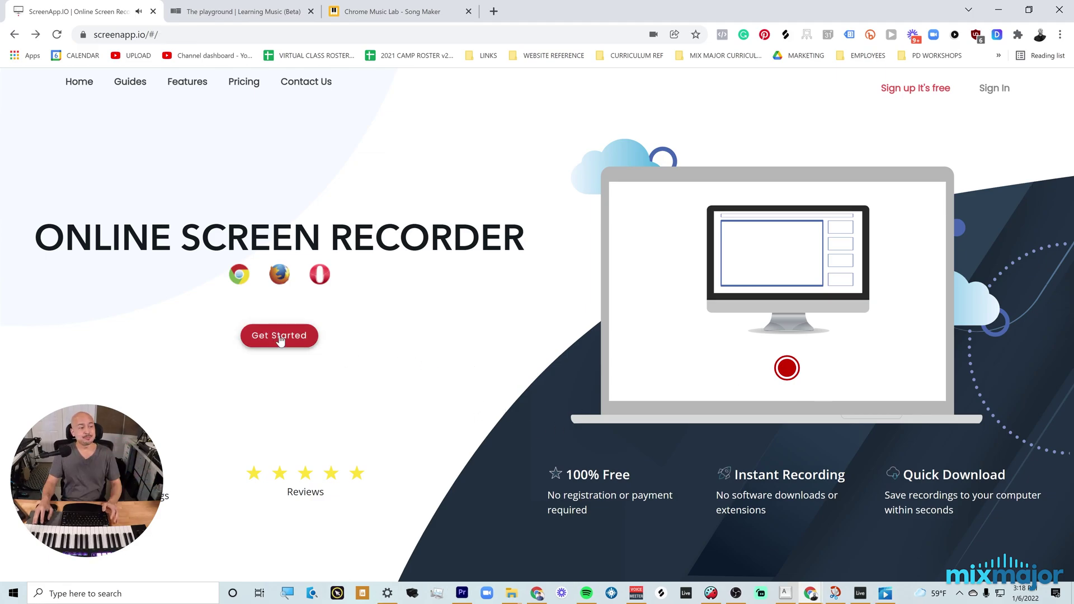
Open ScreenApp's recording setup and choose Screen Only capture without the webcam.
left_click(280, 342)
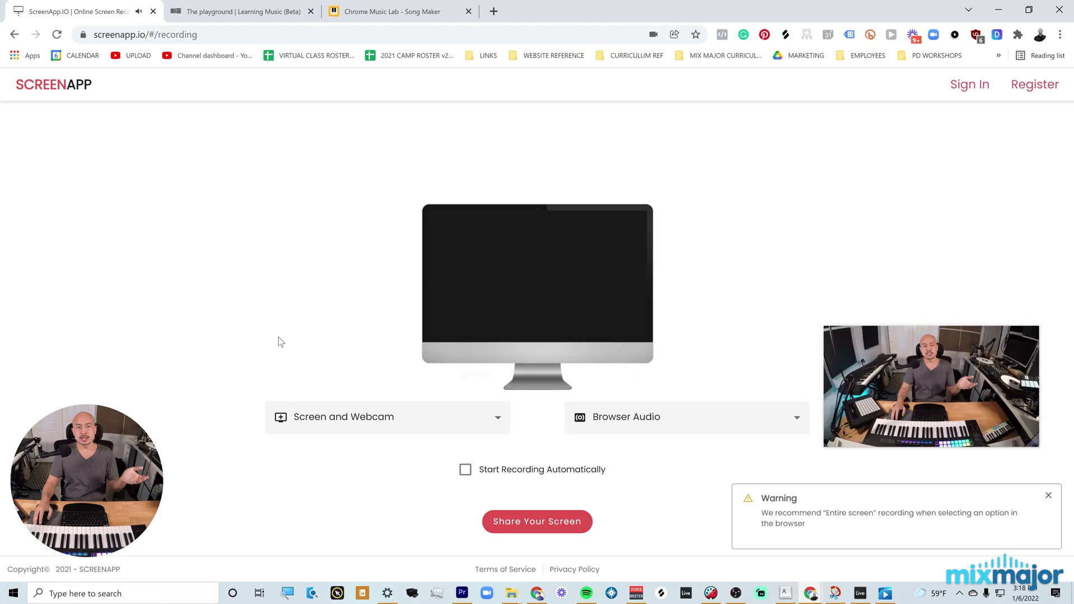
mouse_move(833, 378)
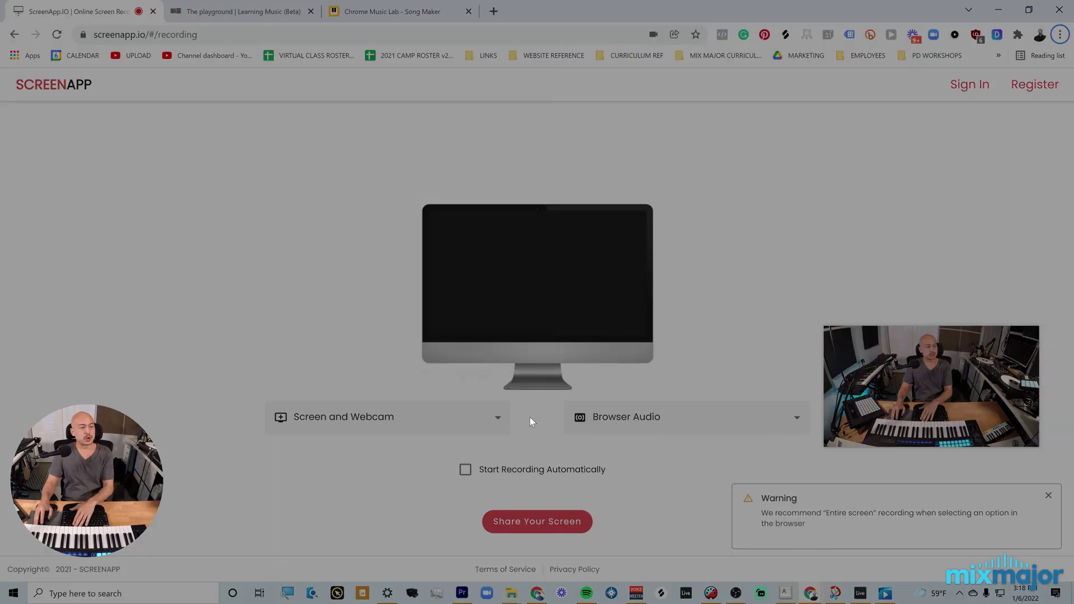
left_click(376, 420)
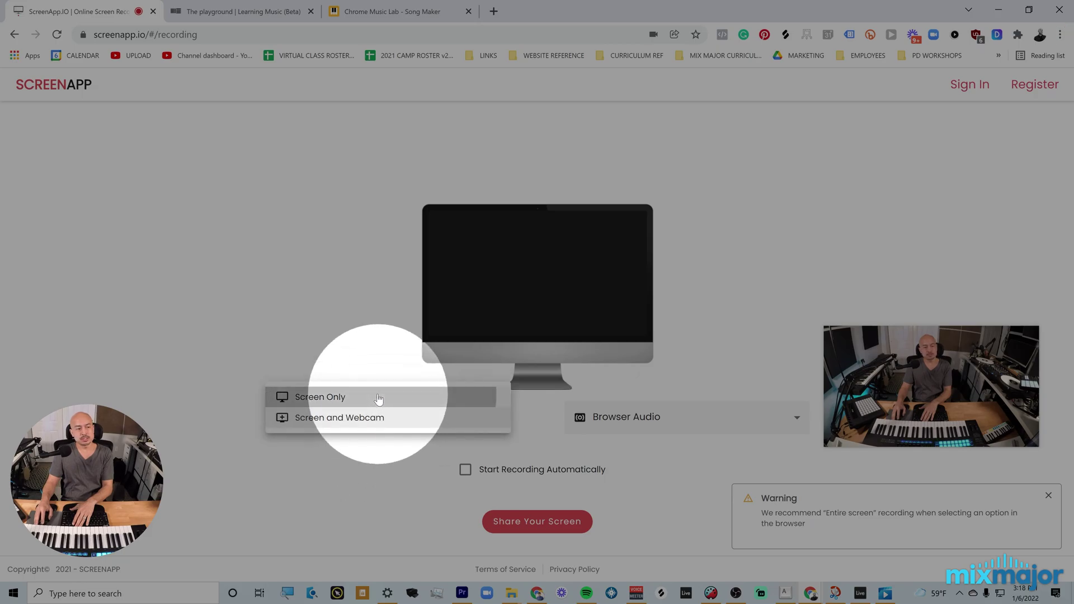
left_click(379, 398)
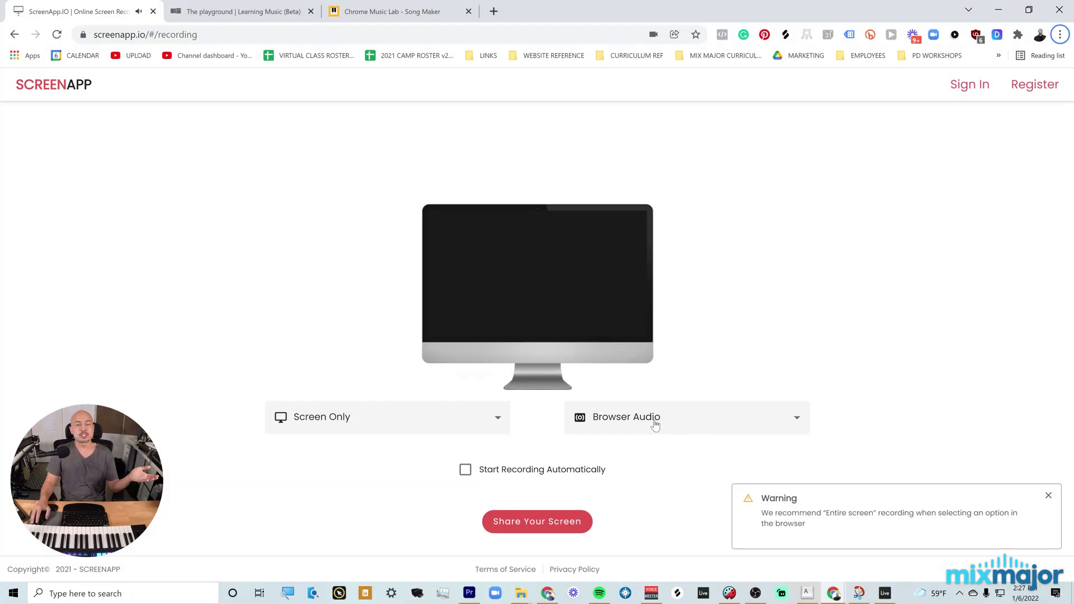
Check the Song Maker and Ableton playground tabs, then dismiss ScreenApp's warning notice.
left_click(382, 10)
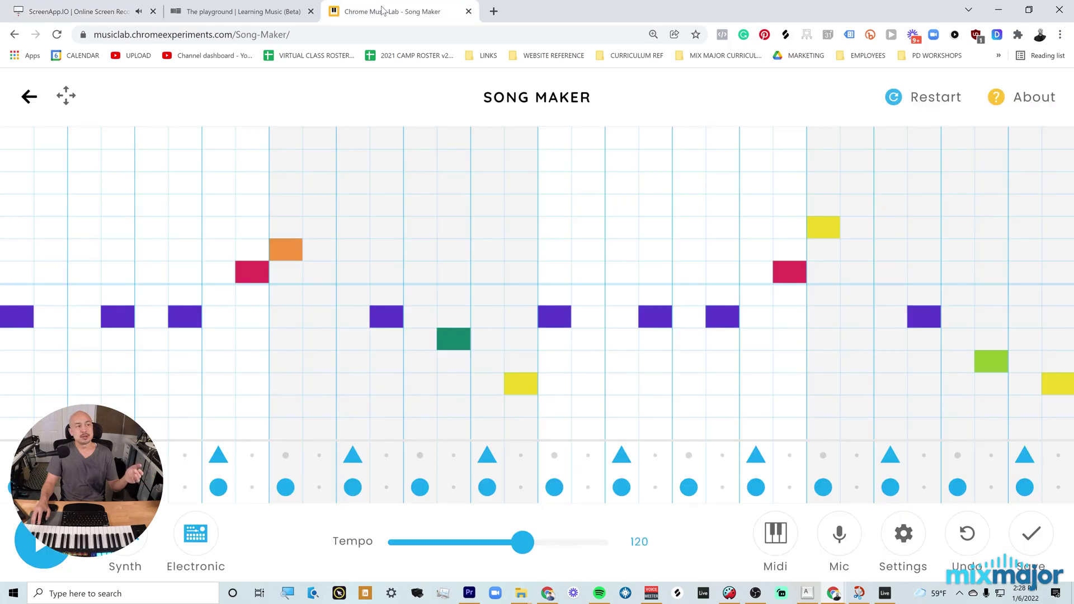
left_click(255, 13)
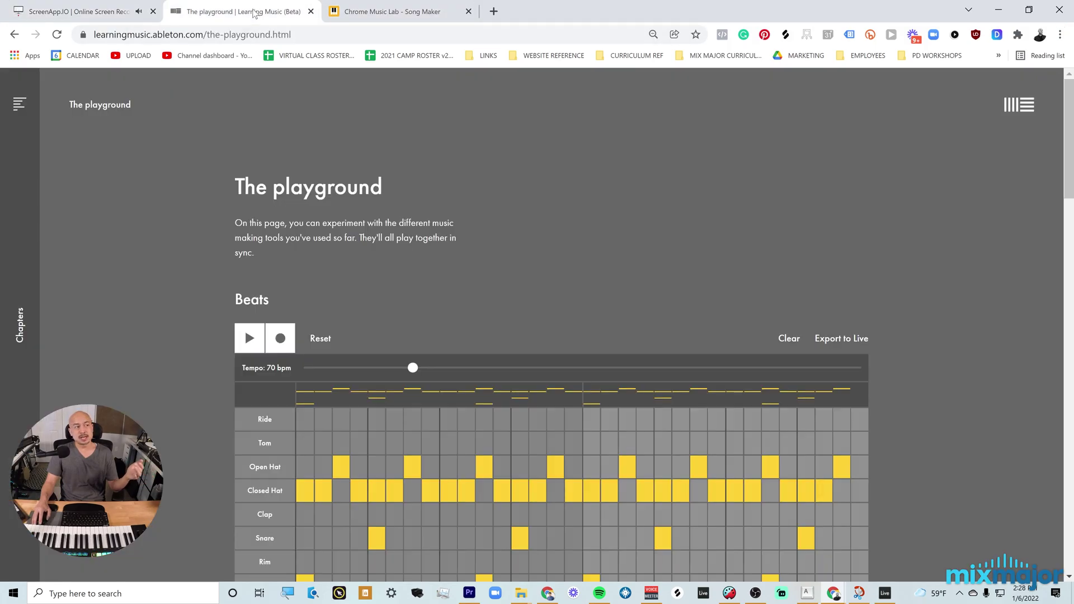
left_click(83, 12)
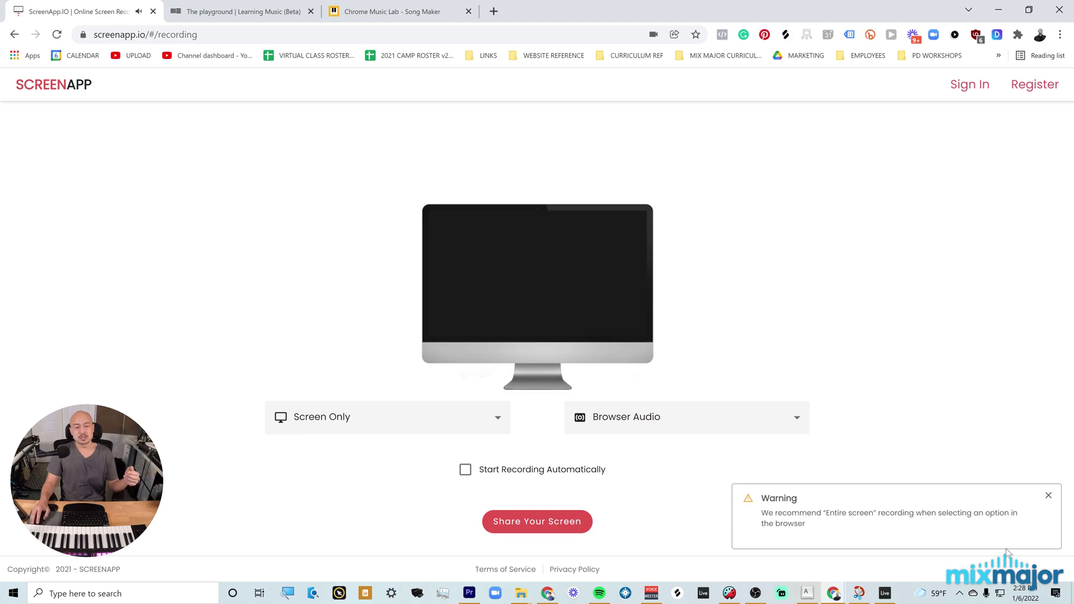
left_click(1048, 497)
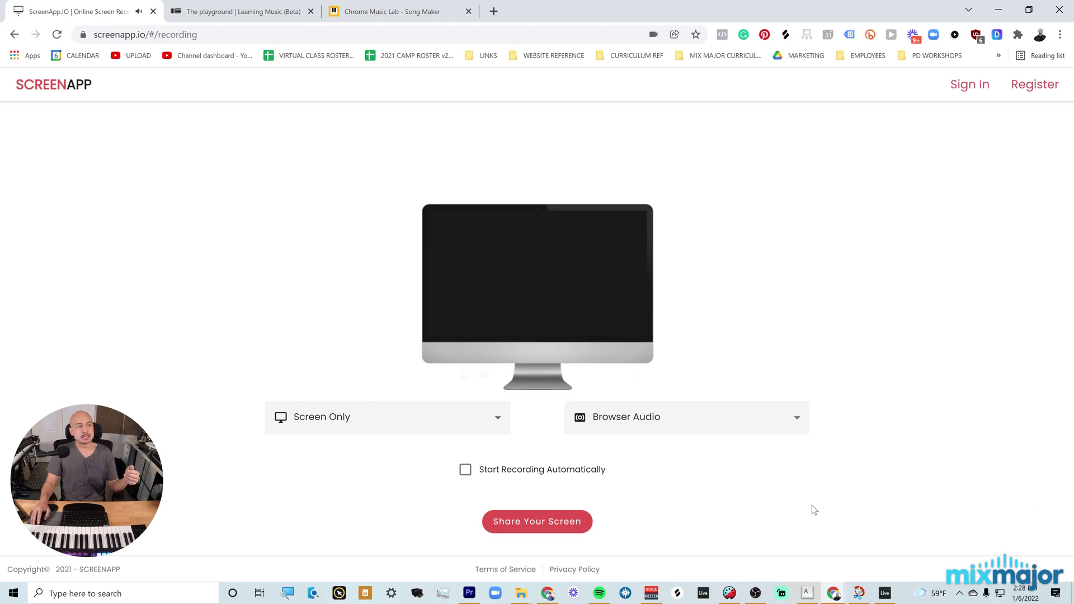
Share Screen 1 under Entire Screen with system audio and start the recording.
left_click(535, 525)
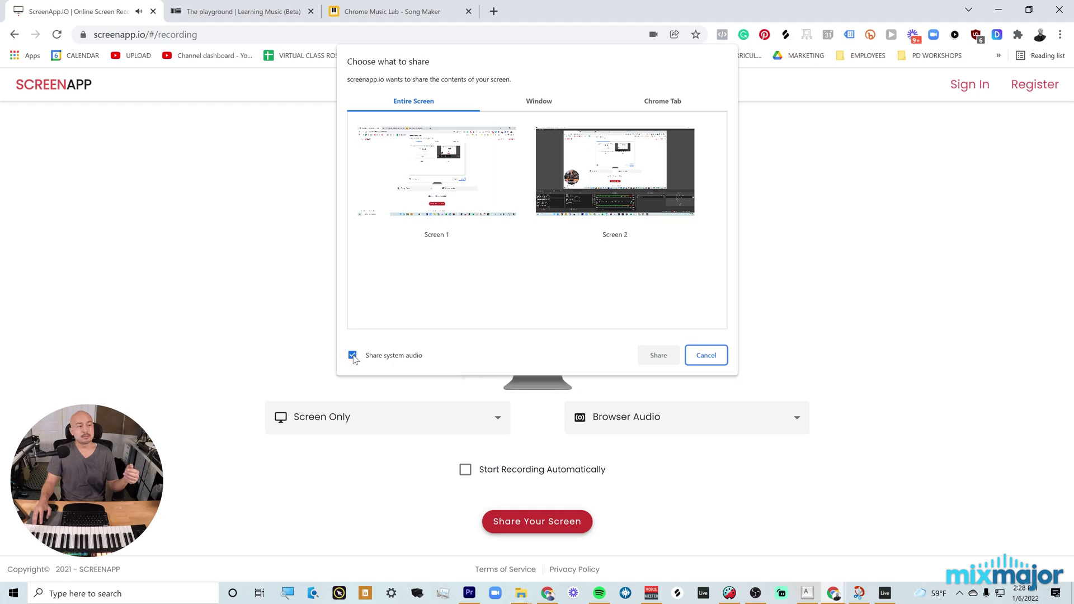
left_click(413, 171)
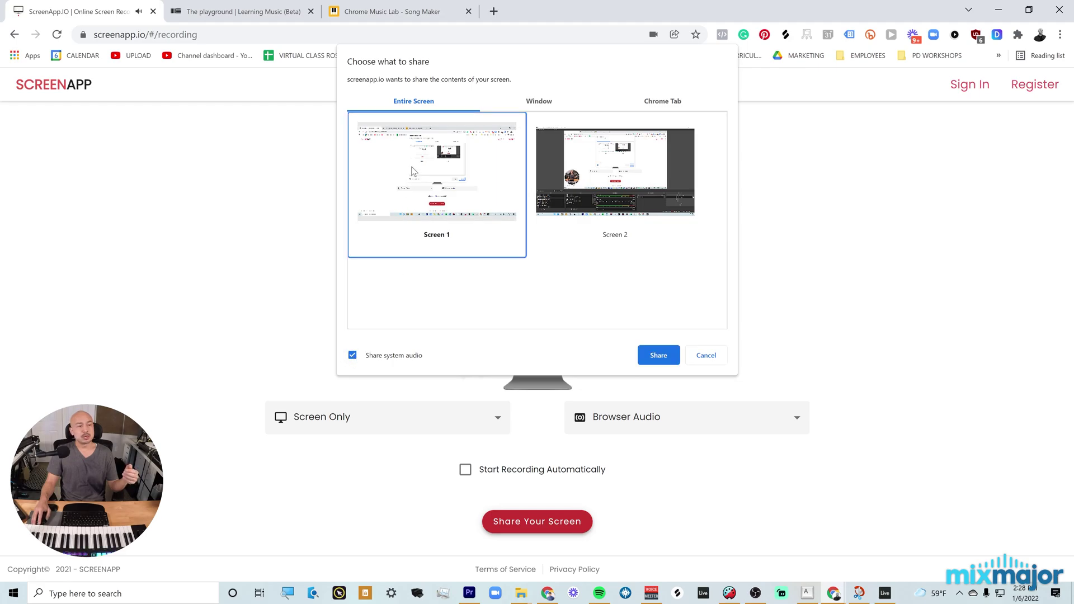
left_click(665, 354)
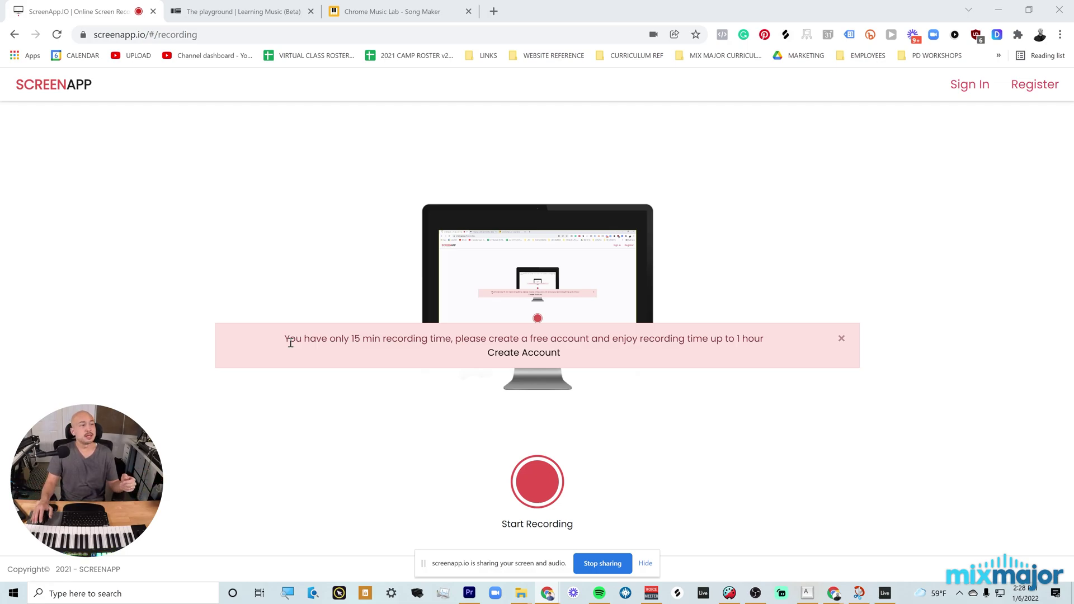
left_click(538, 484)
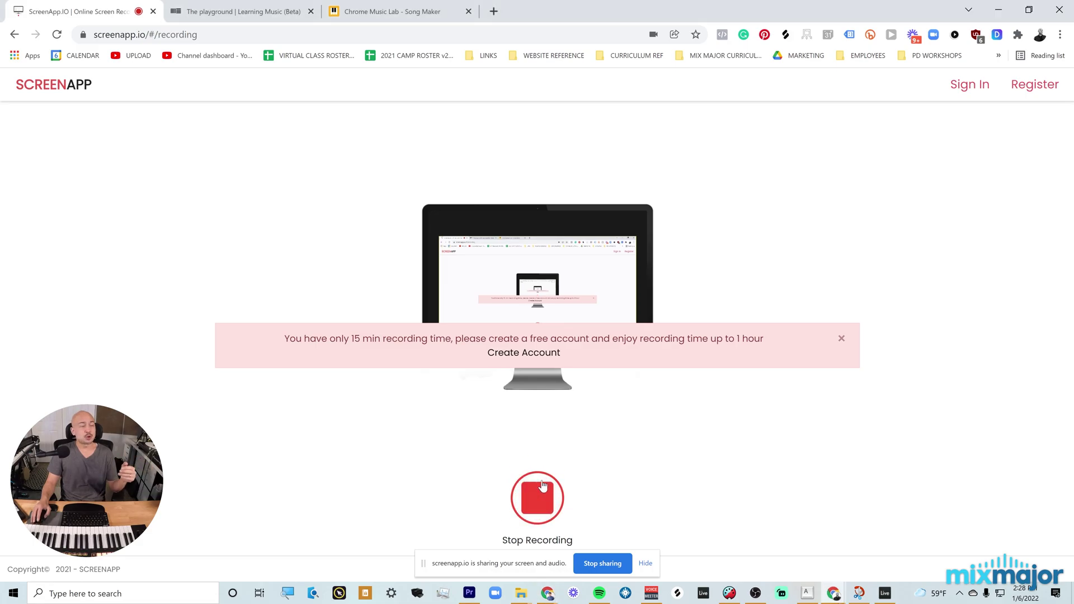
On the playground page, start the Basslines and Chords loops playing while scrolling through.
left_click(244, 14)
scroll(676, 262, "down", 2)
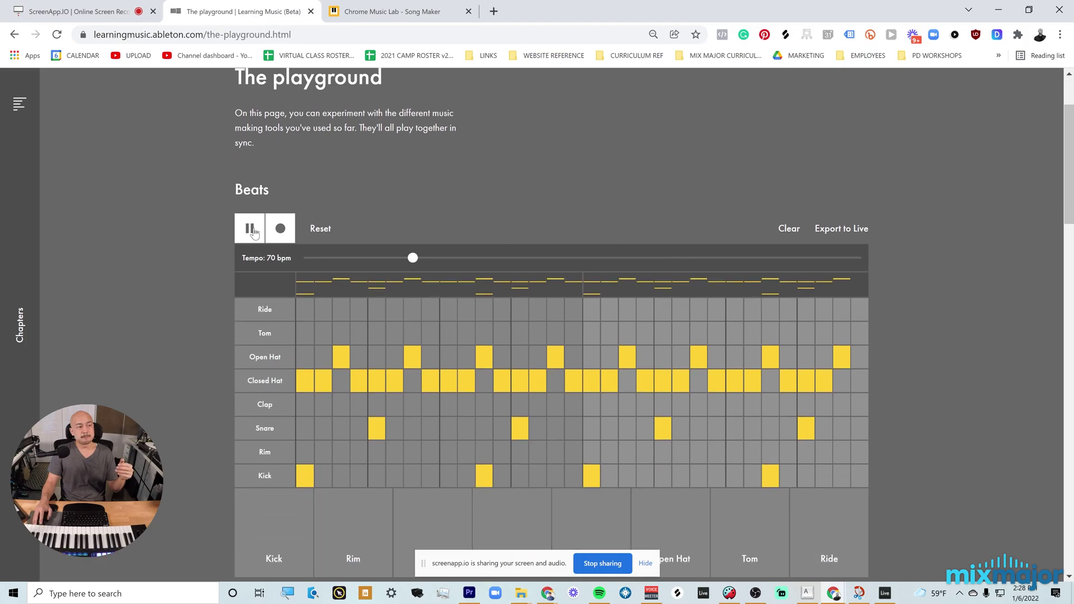
left_click_drag(1071, 141, 1071, 248)
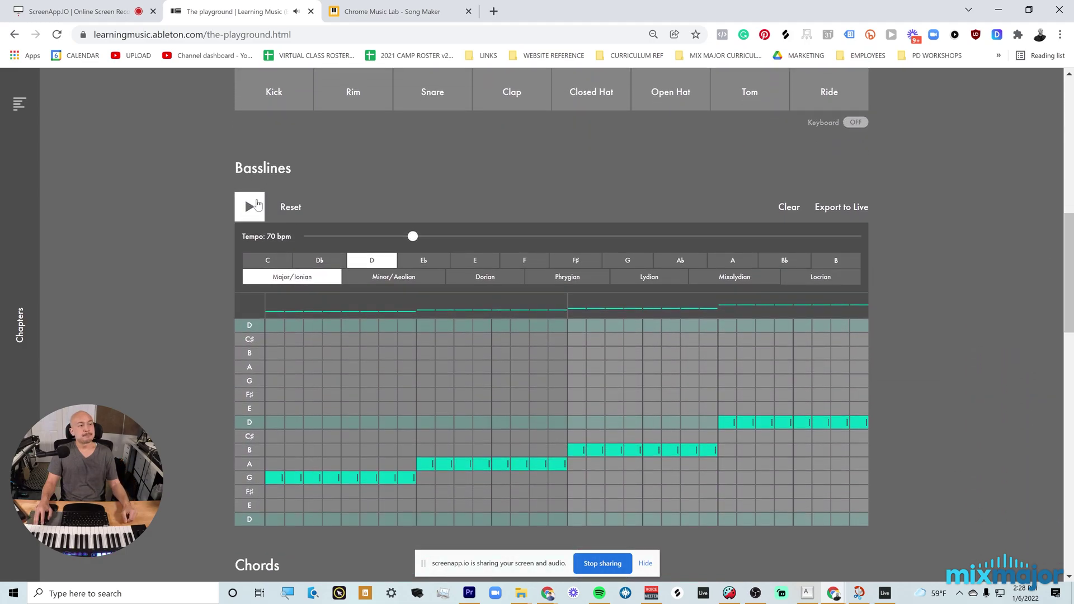
key("space")
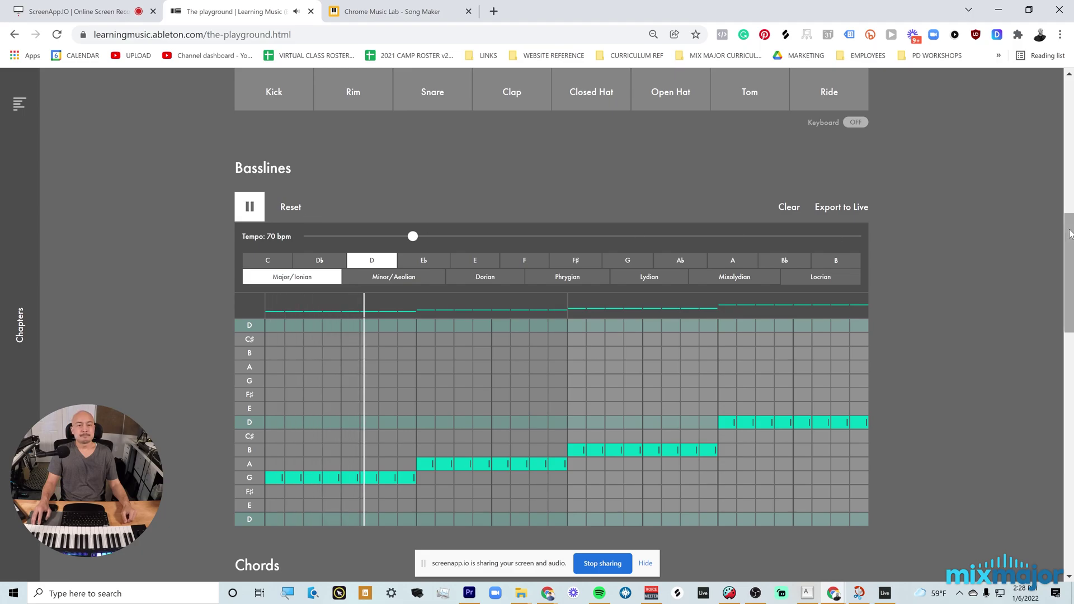
left_click_drag(1070, 234, 1070, 330)
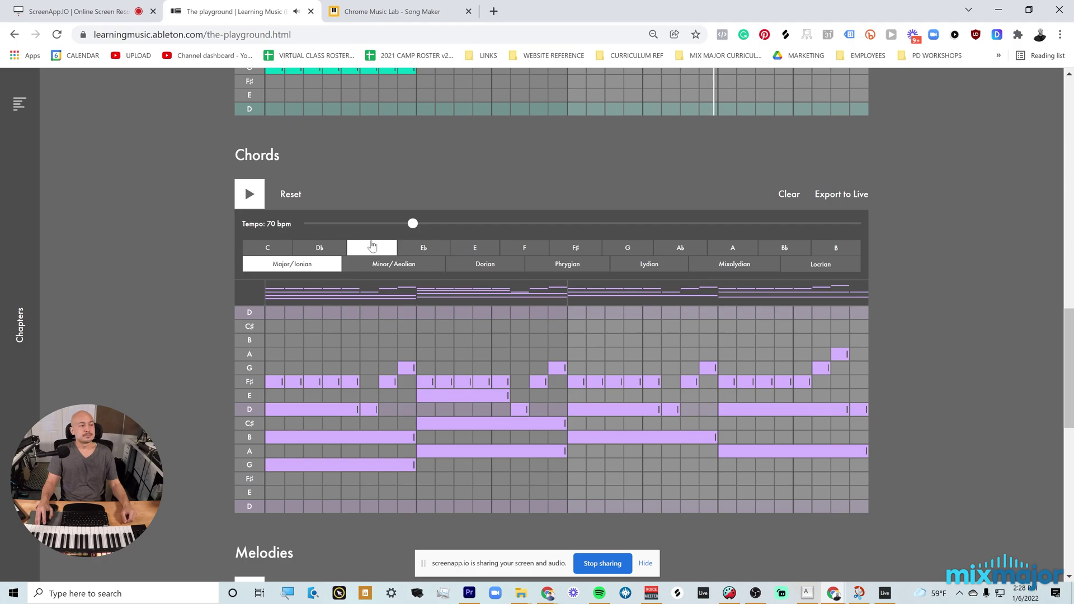
left_click(250, 196)
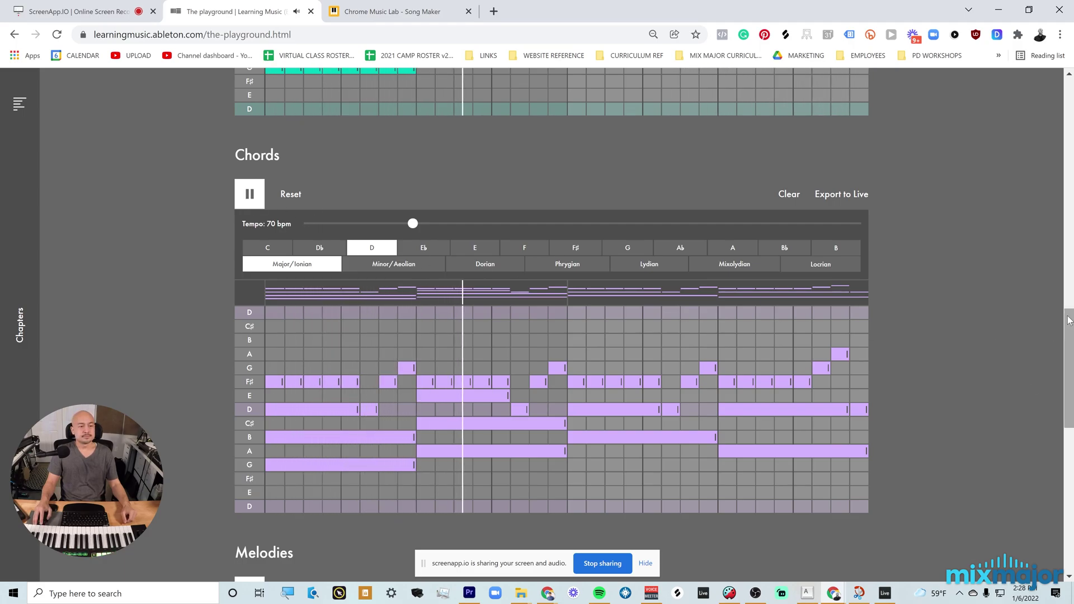
left_click_drag(1069, 322, 1070, 413)
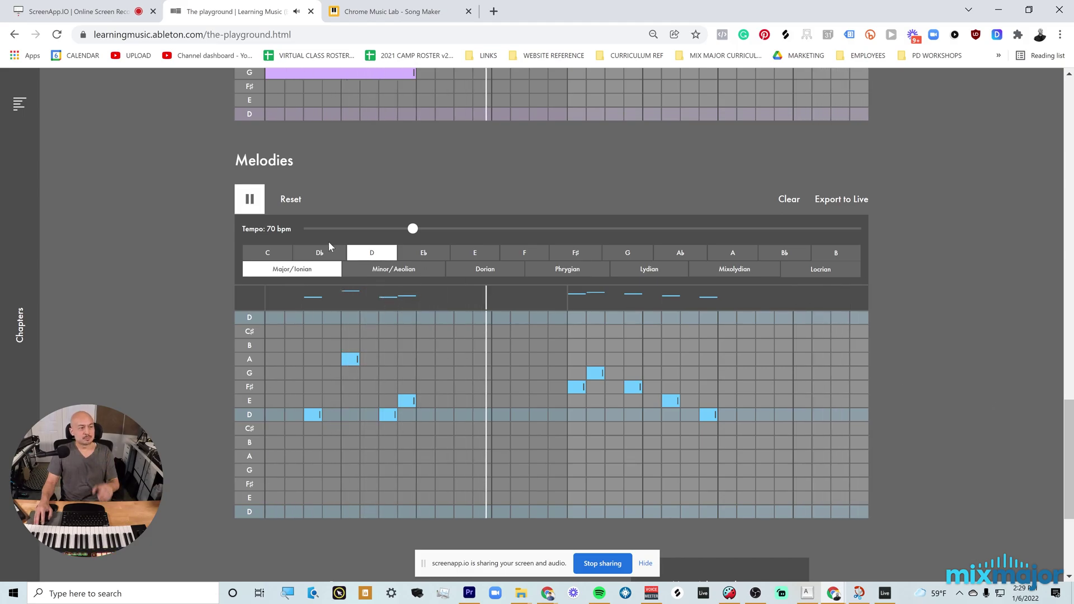
Pause the Melodies, Chords, Basslines and Beats playback in turn.
left_click(249, 200)
scroll(249, 204, "up", 10)
left_click(250, 286)
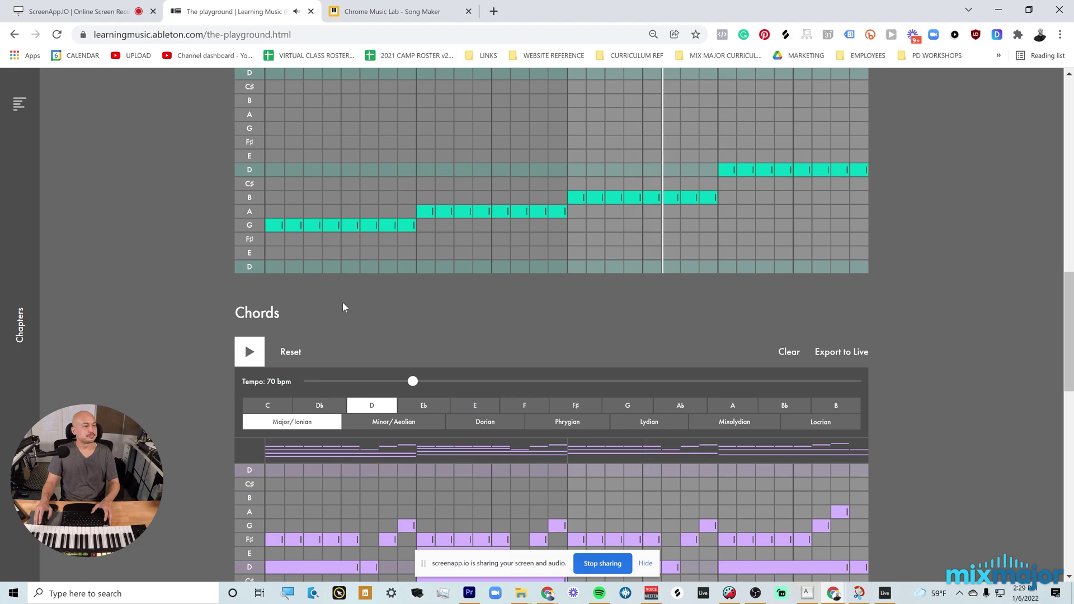
scroll(343, 300, "up", 4)
left_click(250, 393)
scroll(263, 386, "up", 5)
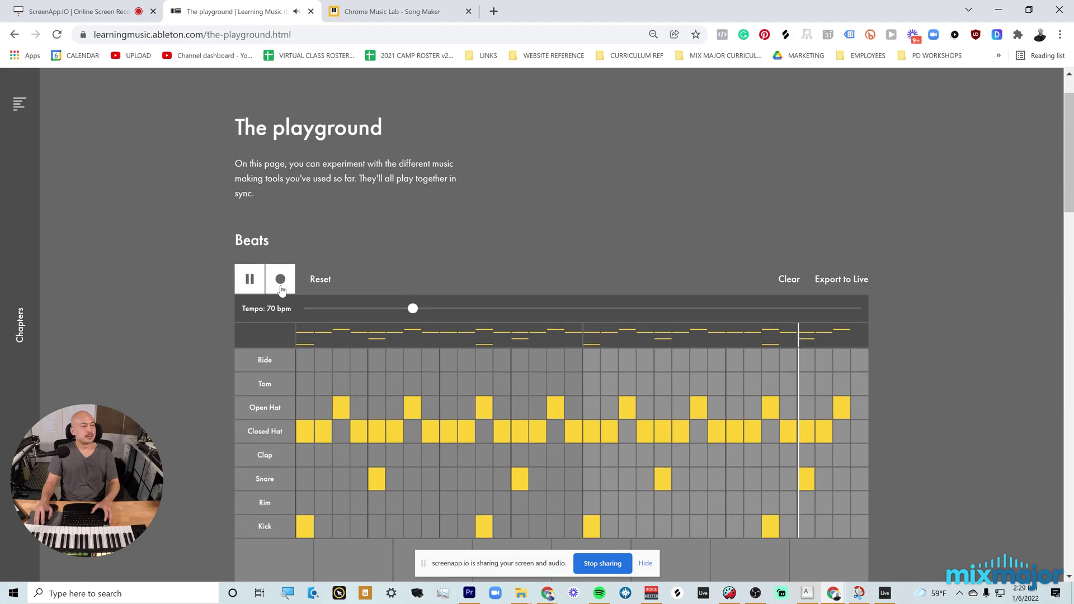
left_click(249, 278)
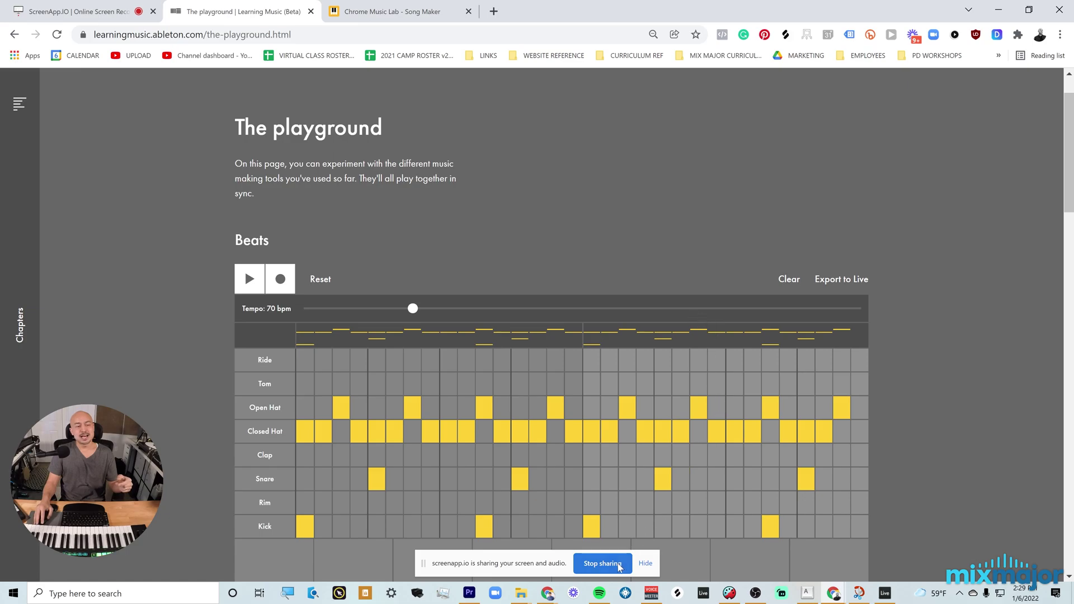
End the recording, open the downloaded WEBM and scrub ahead to the Melodies part.
left_click(599, 563)
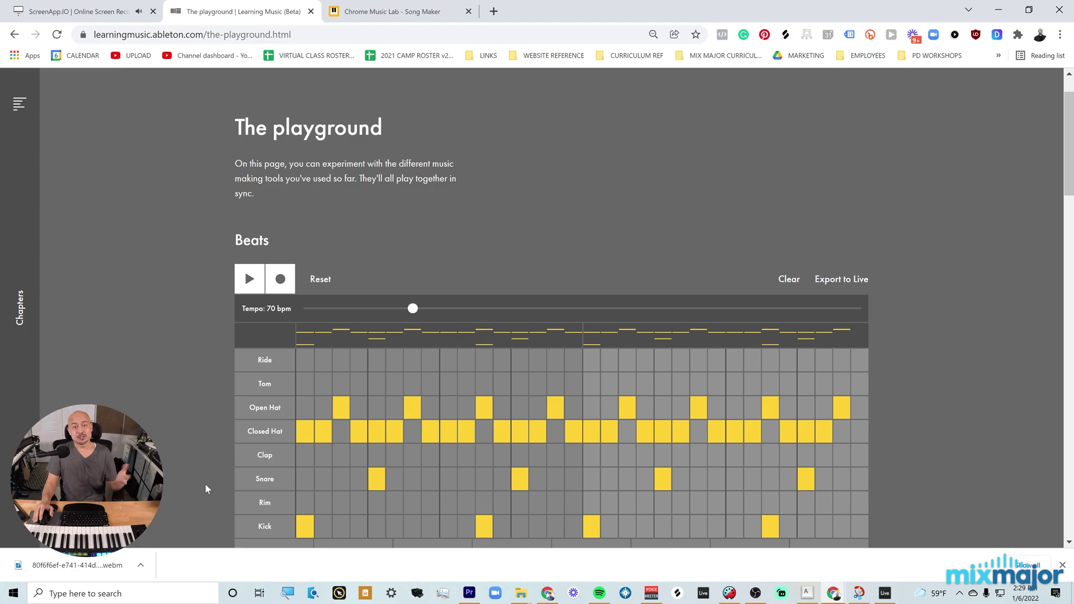
left_click(82, 567)
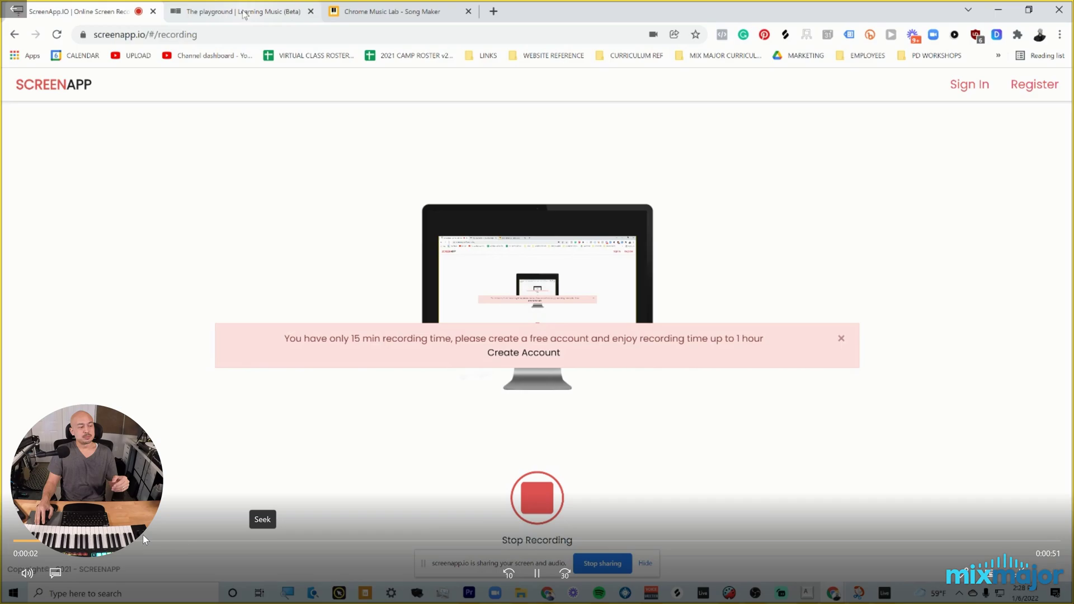
left_click(143, 539)
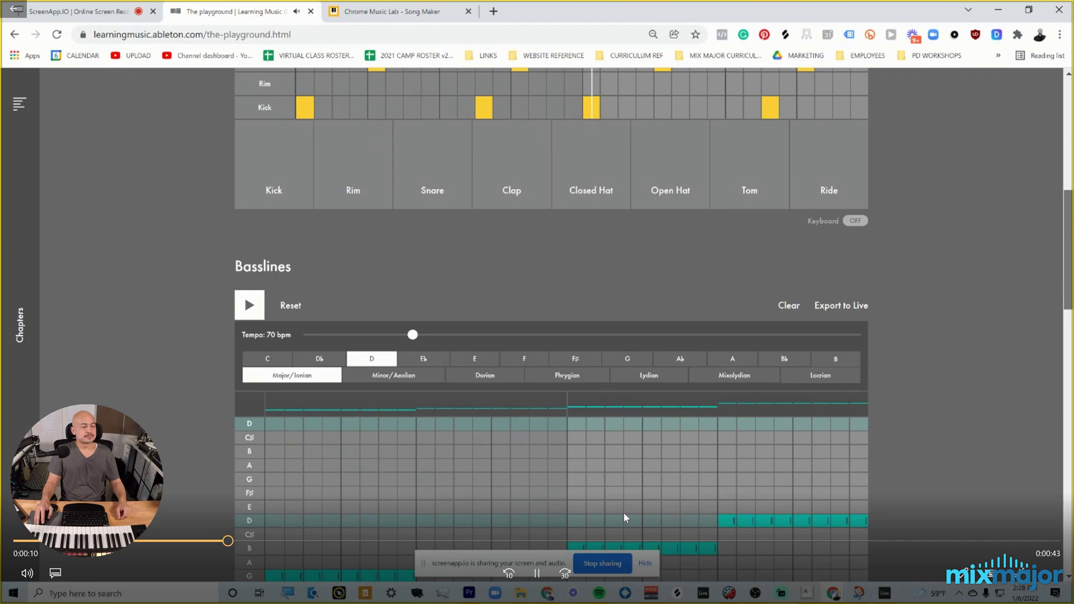
left_click(568, 541)
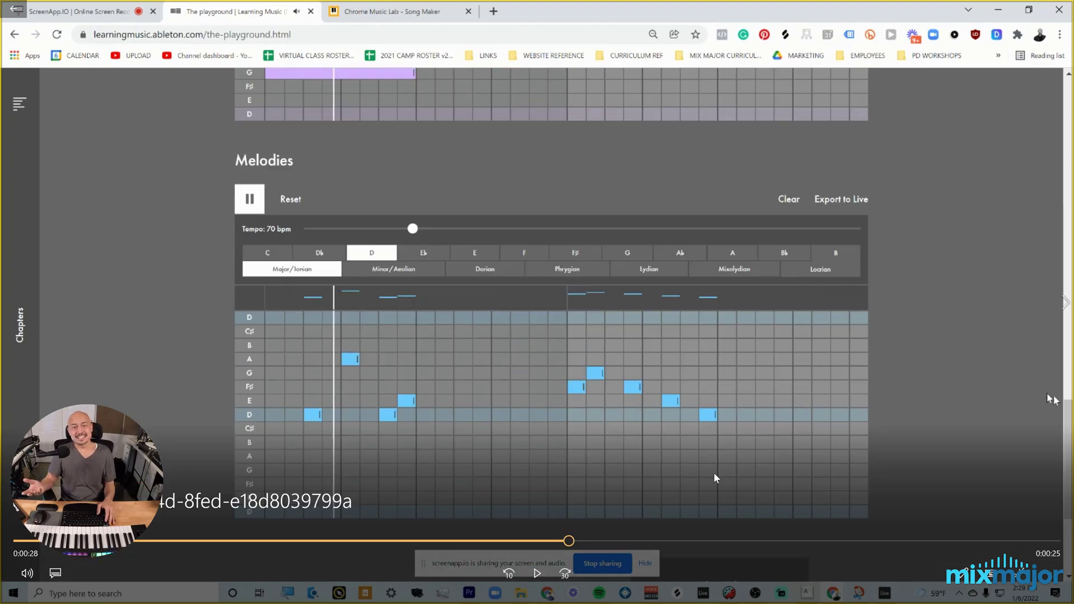
key("alt+Tab")
key("alt+Tab")
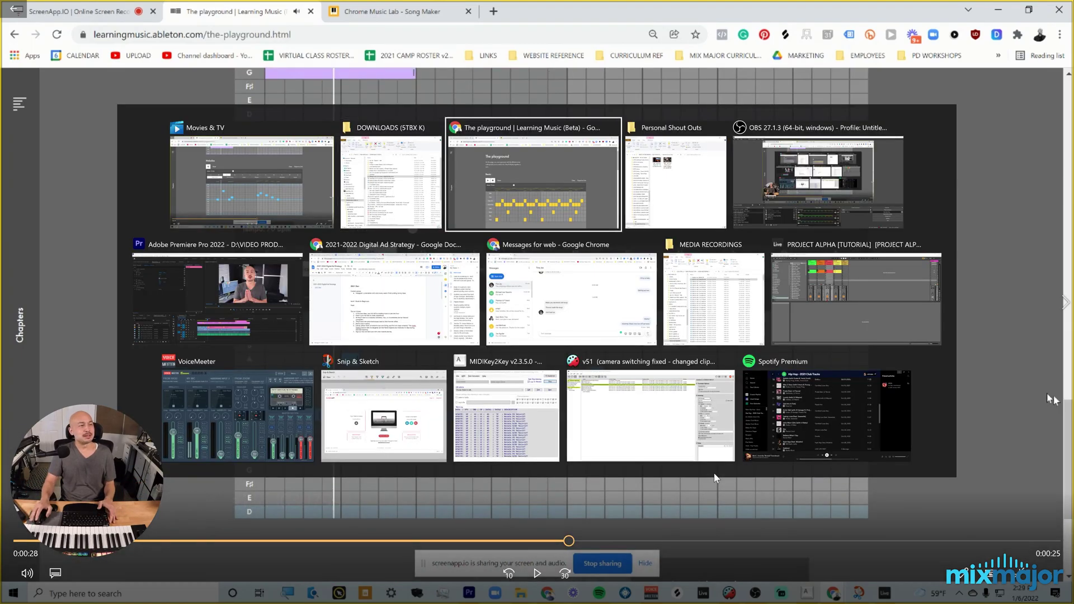
Return to the ScreenApp recorder tab and choose New Recording.
left_click(42, 14)
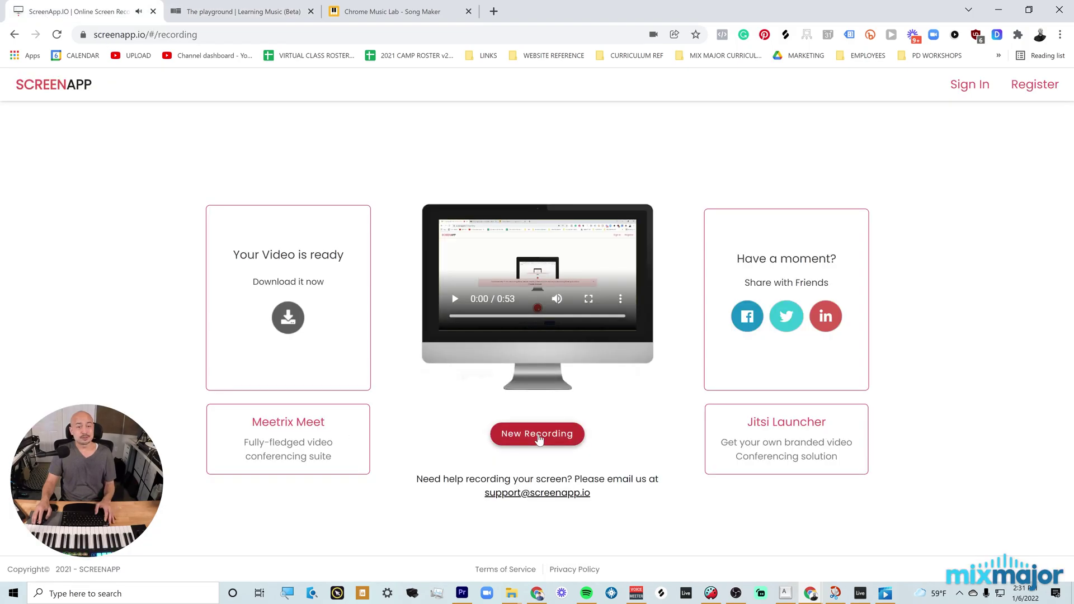
left_click(541, 434)
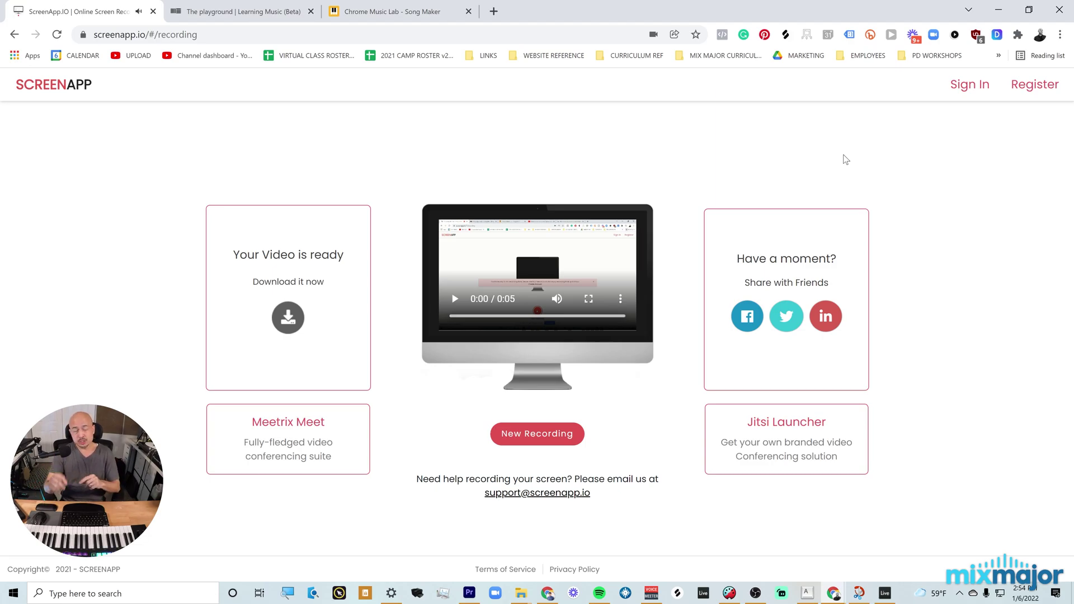
left_click(88, 595)
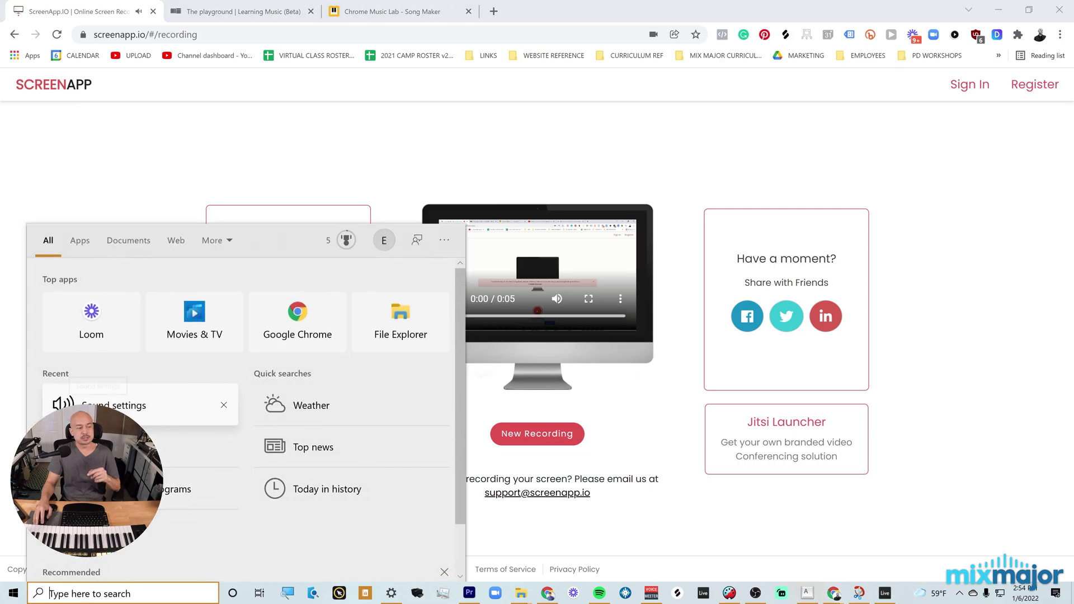
left_click(111, 405)
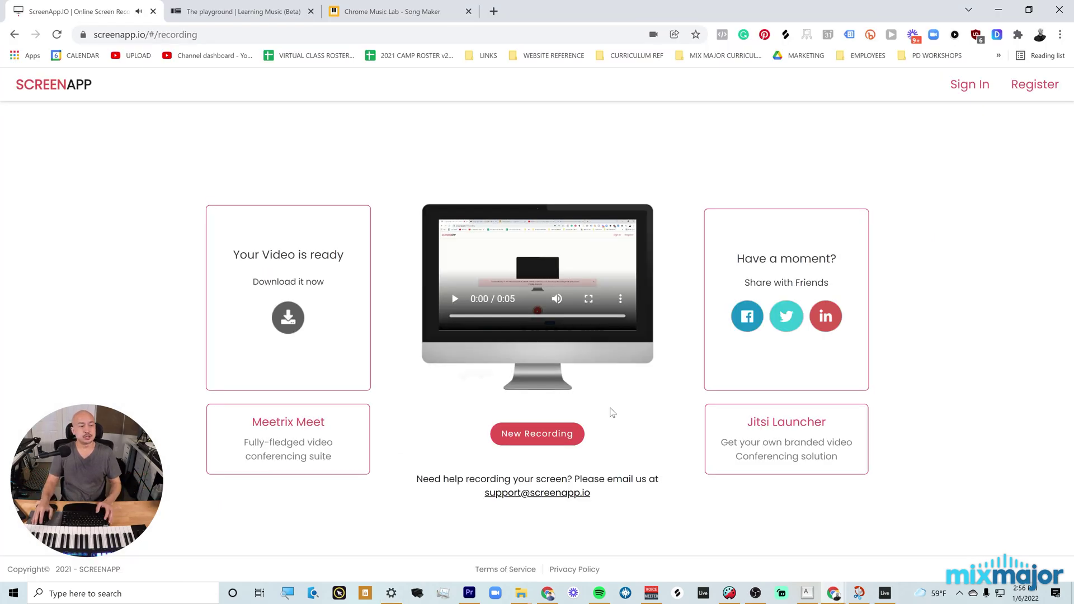
Set up a new recording with System Audio + Microphone Audio and begin screen sharing.
left_click(571, 443)
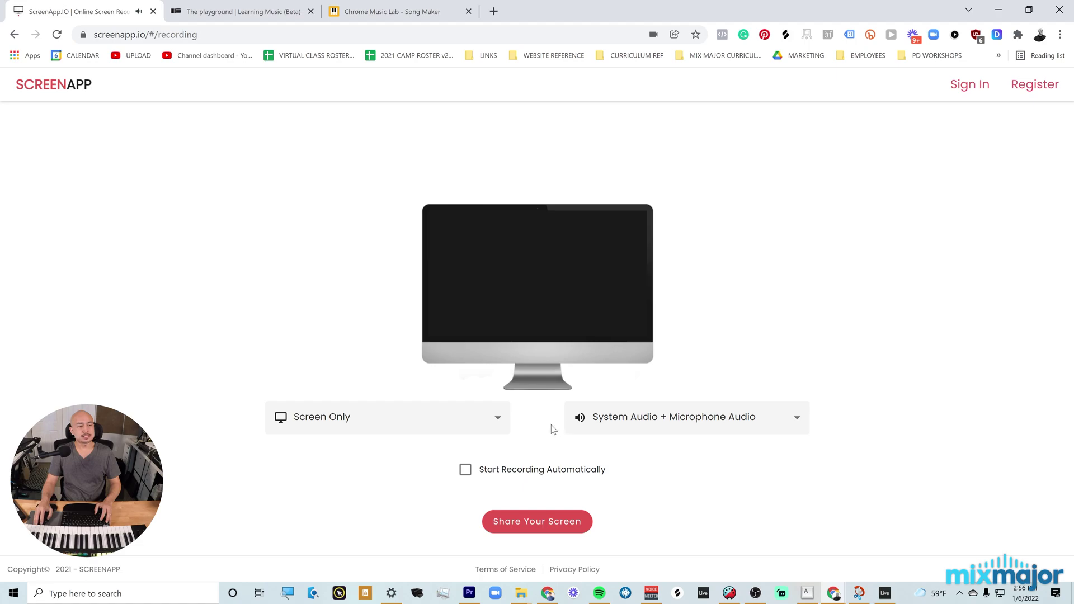
left_click(713, 413)
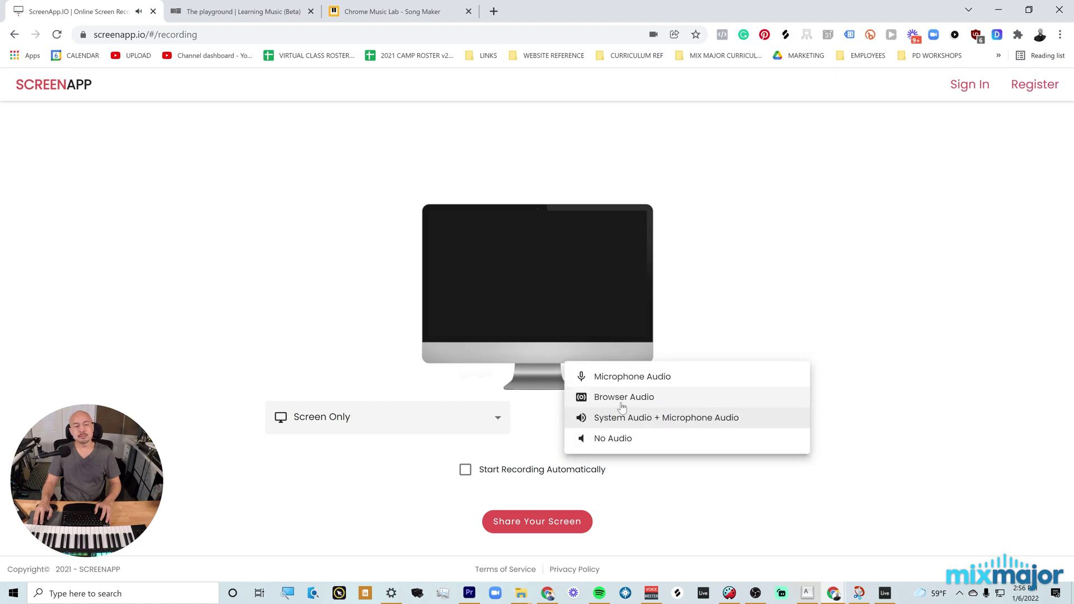
left_click(643, 425)
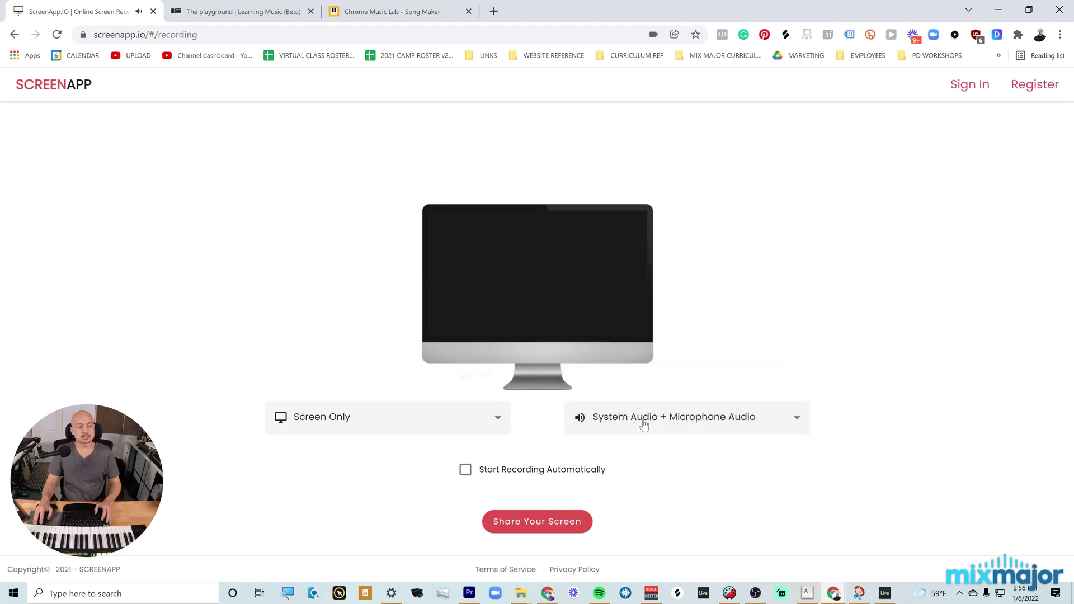
left_click(547, 524)
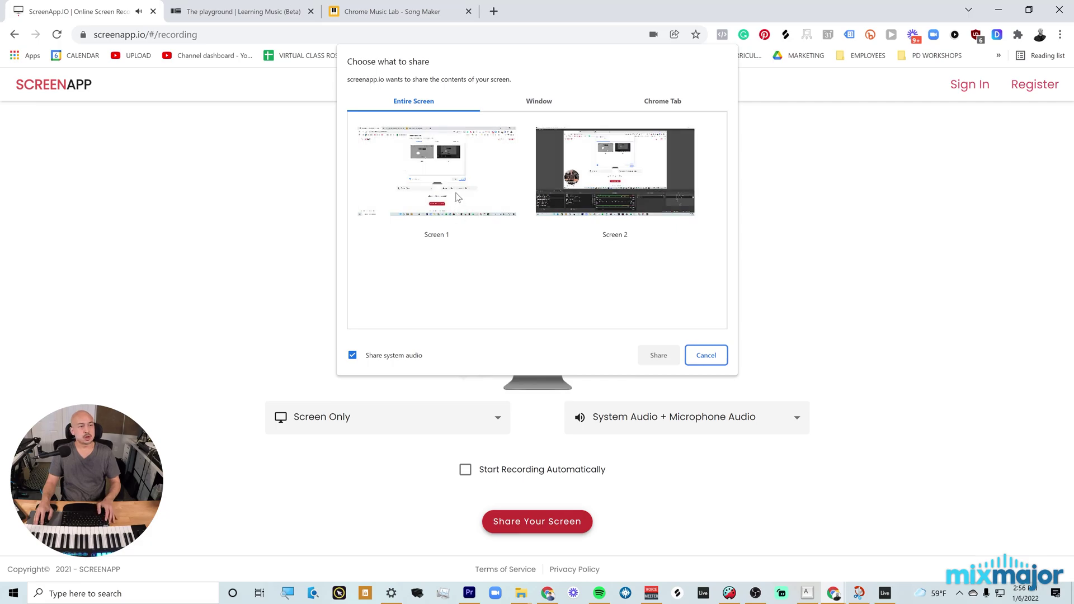
Glance at the Ableton project, then share Screen 1 with its audio.
key("alt+Tab")
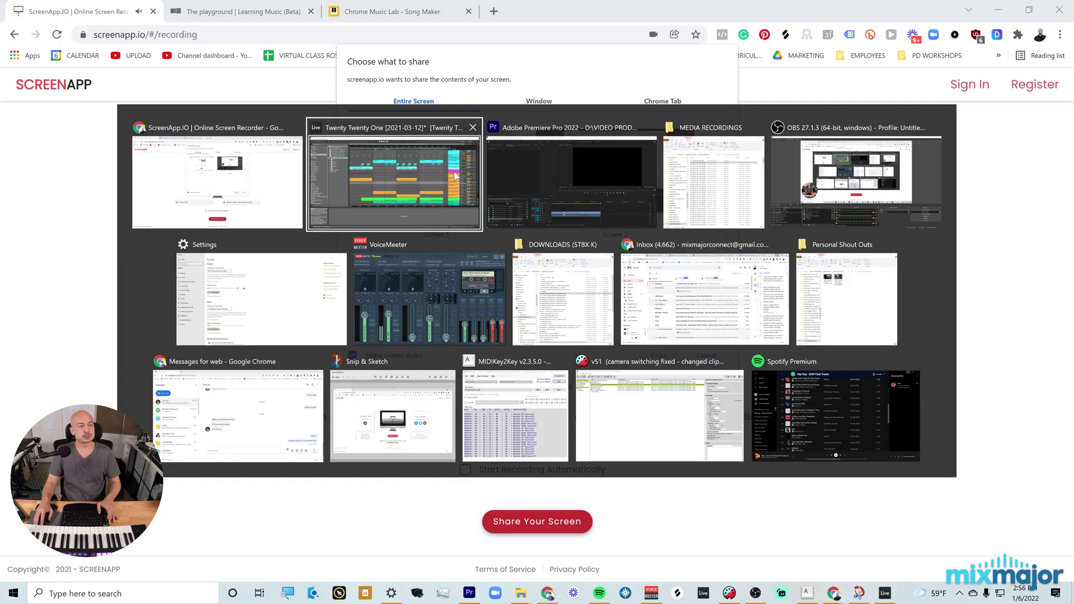
key("alt+Tab")
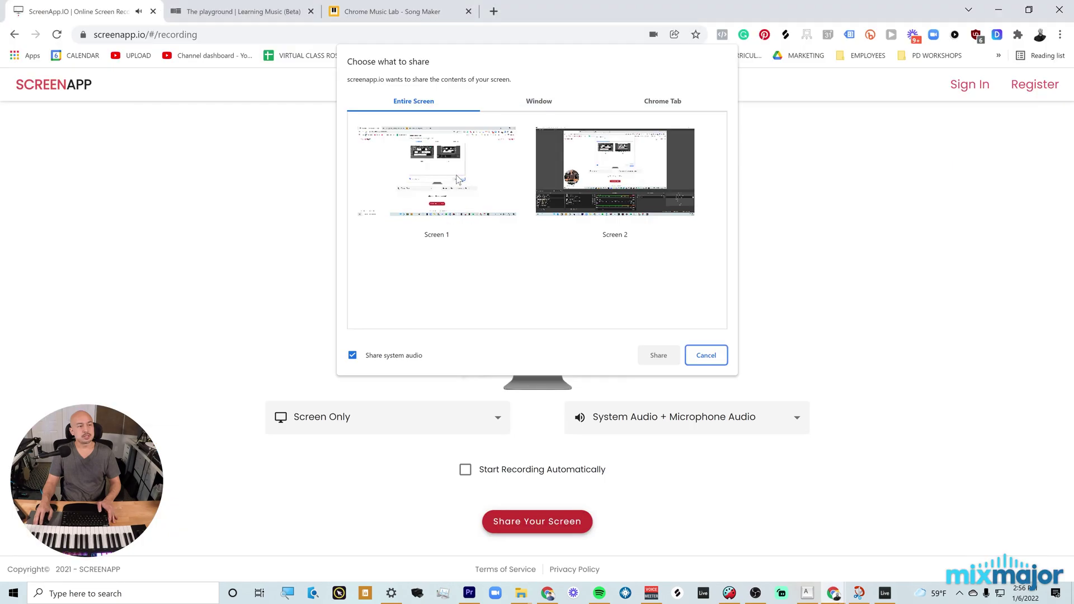
left_click(457, 178)
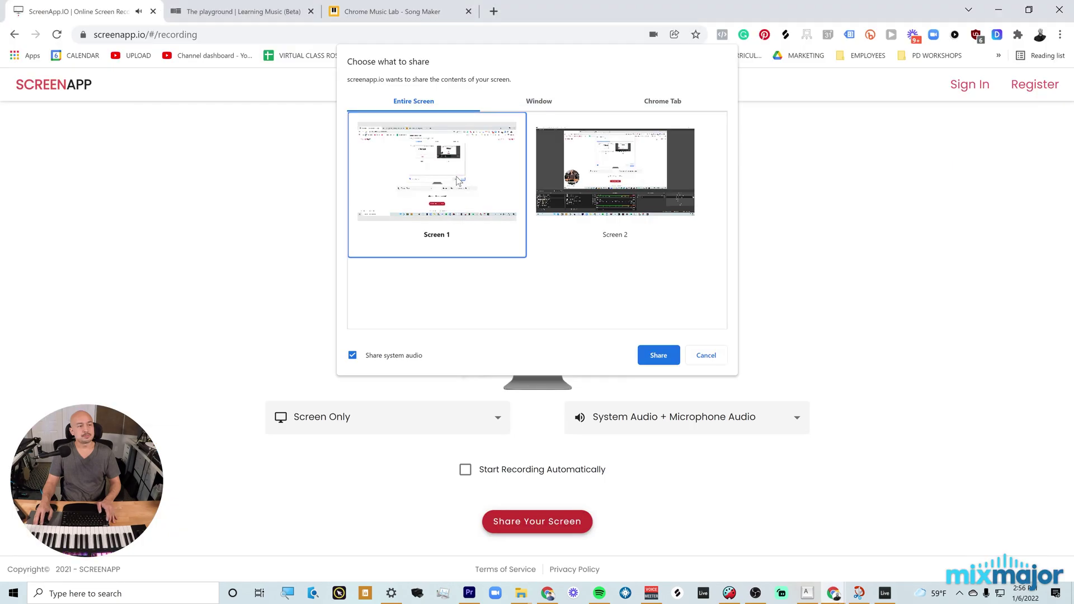
left_click(657, 356)
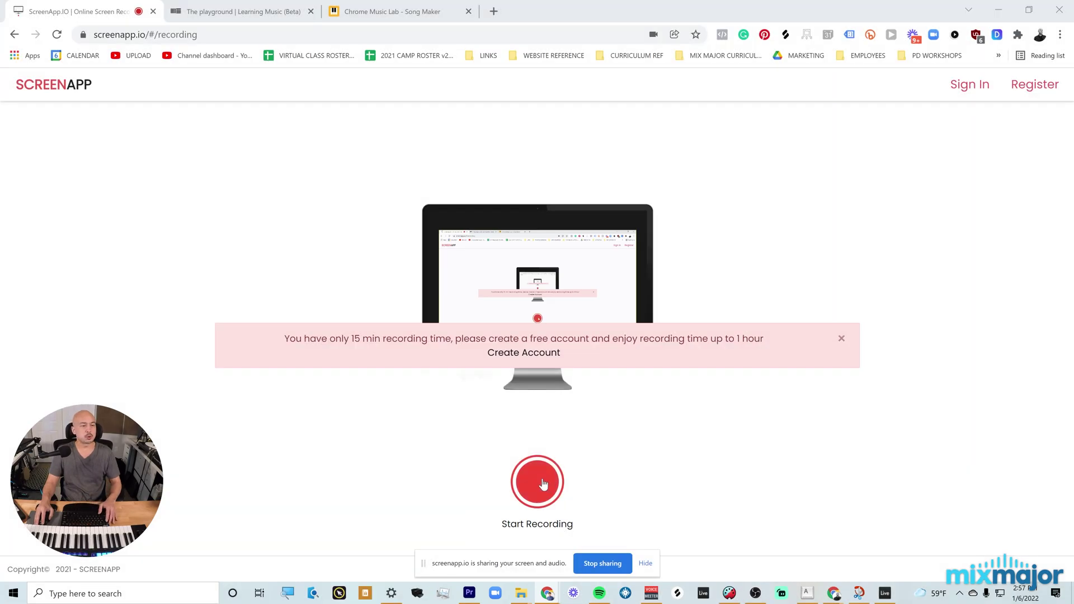
Start recording and play the Ableton arrangement from bar 9.
left_click(543, 484)
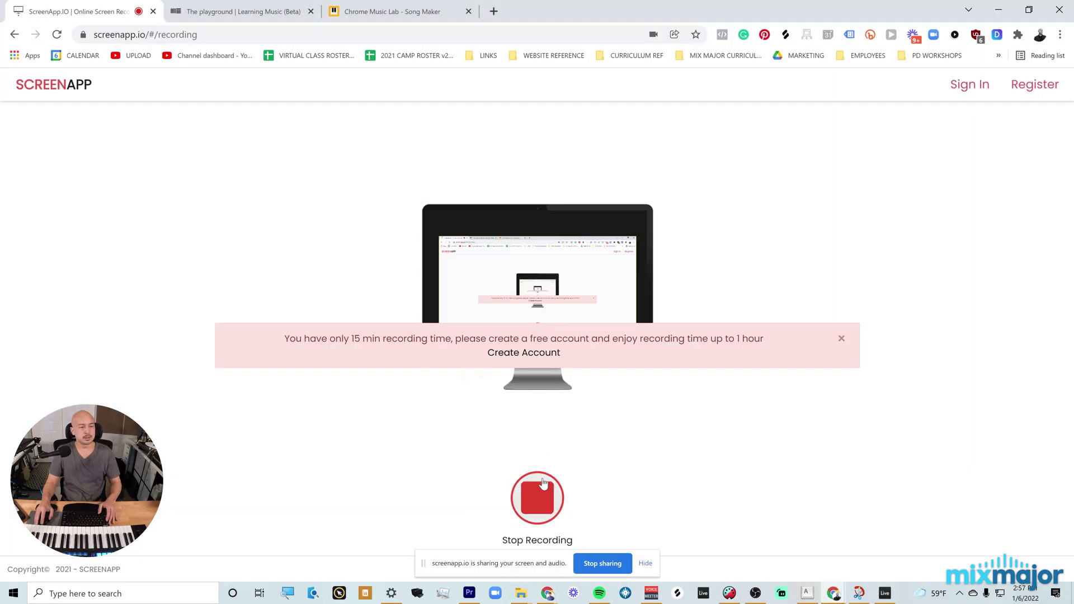
key("alt+Tab")
key("alt+Tab")
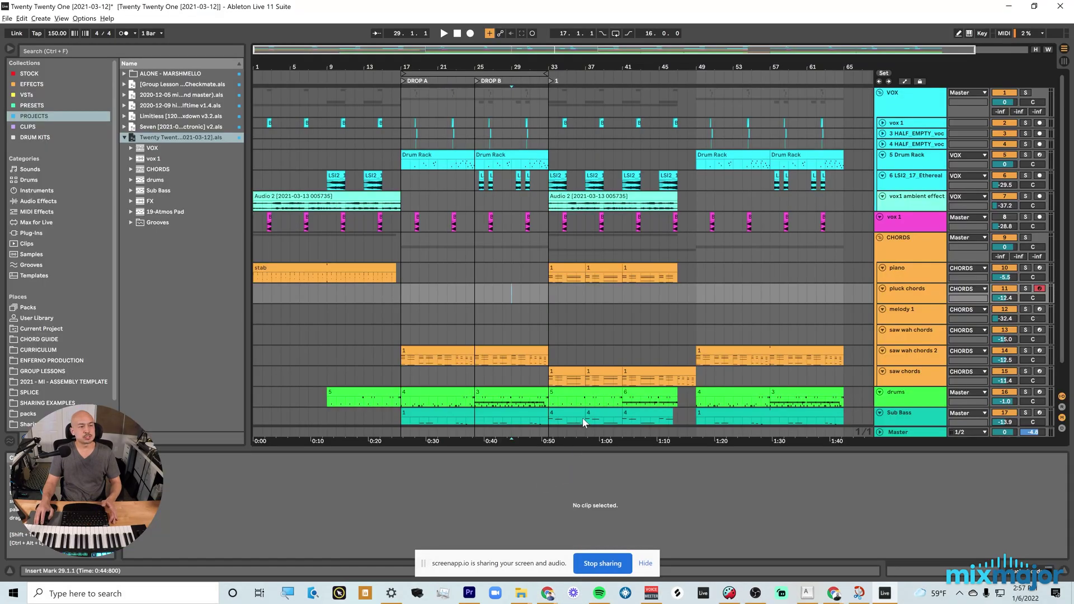
left_click(328, 301)
key("space")
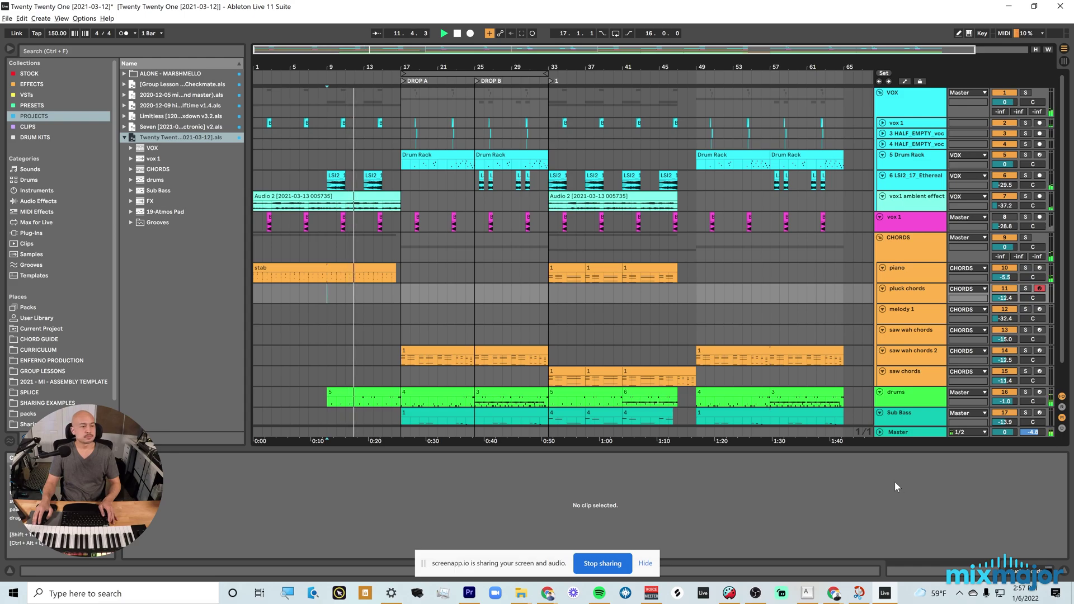
Show the stab and saw wah chords 2 clip notes in an enlarged note editor.
left_click(344, 273)
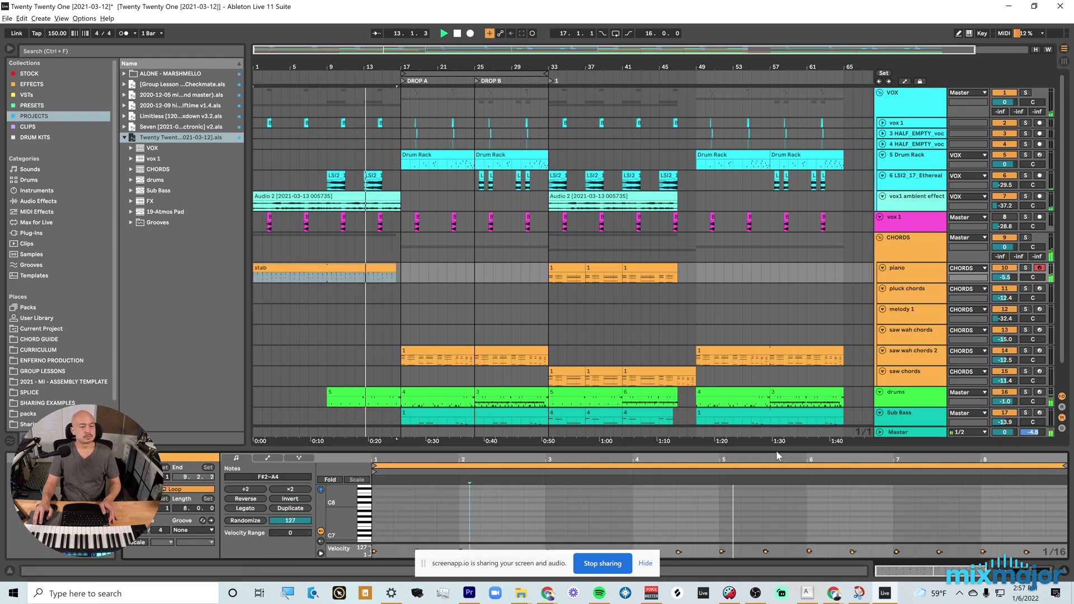
left_click_drag(777, 456, 777, 441)
left_click_drag(344, 504, 330, 482)
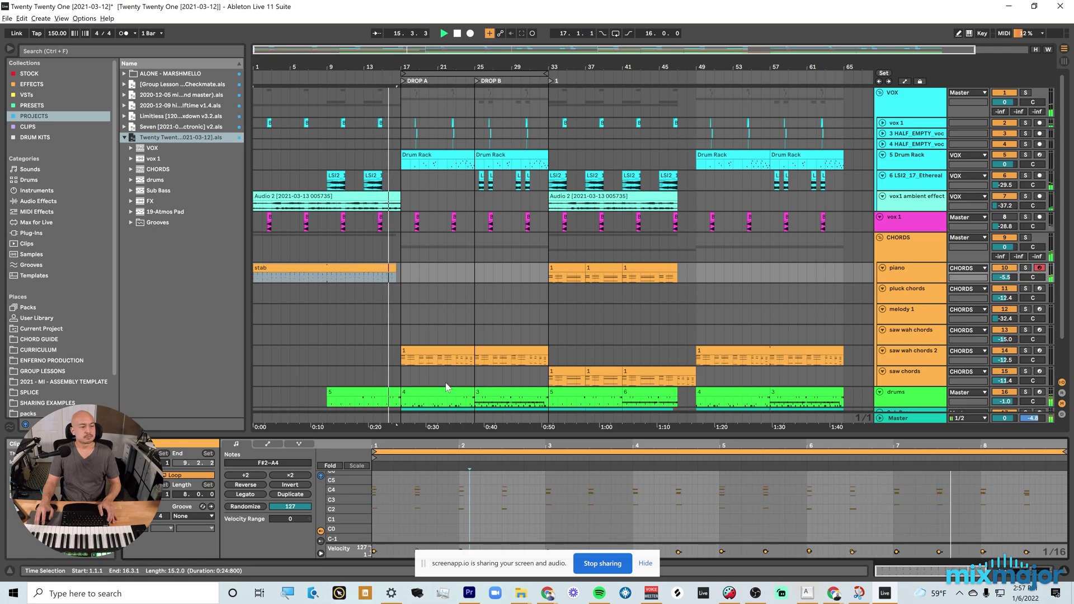
left_click(428, 358)
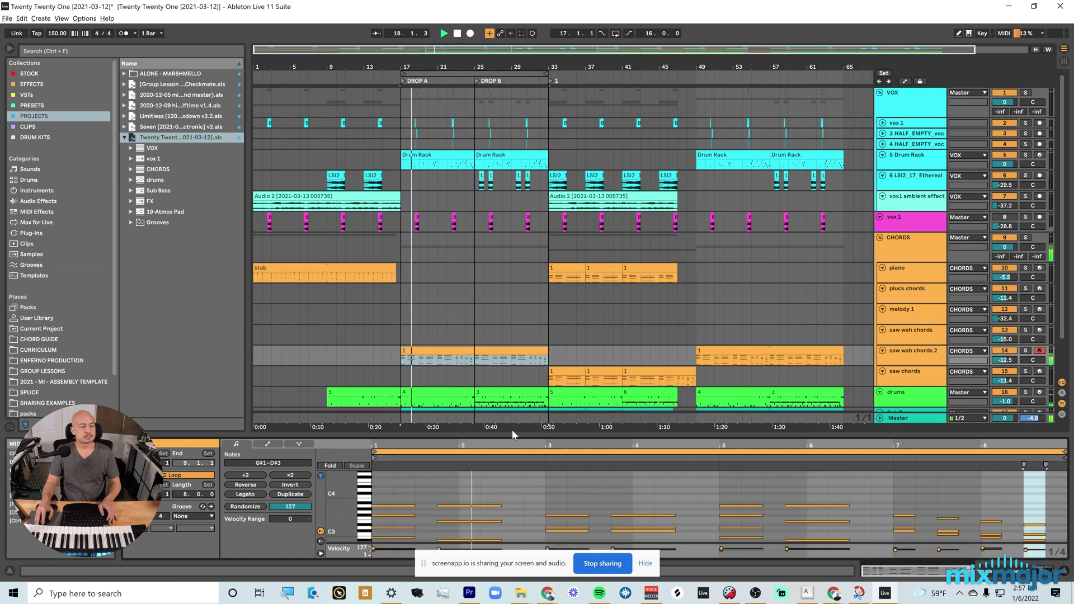
left_click_drag(511, 430, 510, 378)
left_click(499, 349)
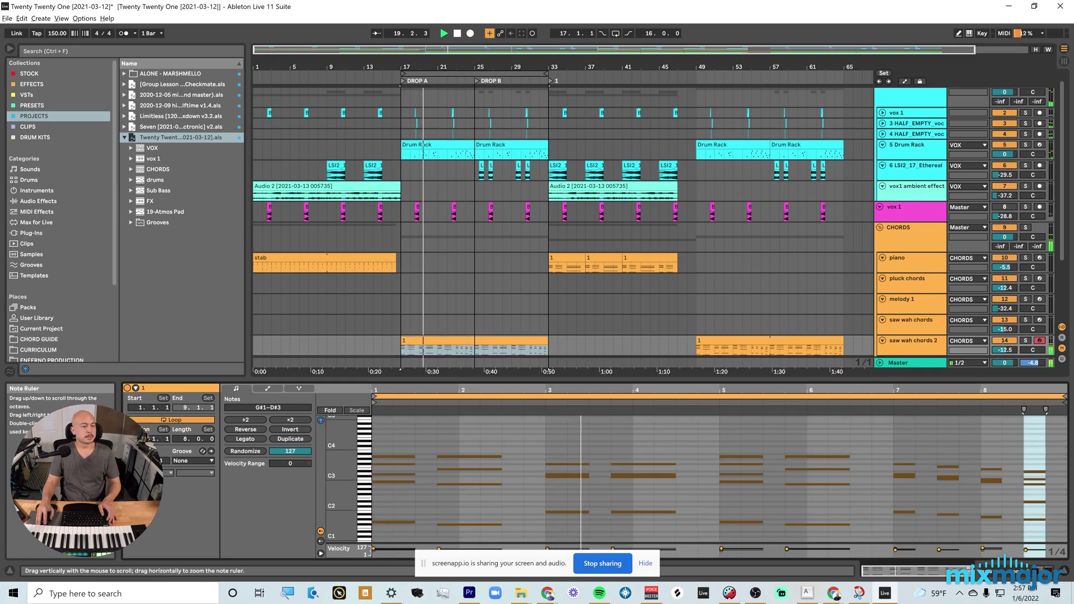
left_click_drag(500, 380, 499, 452)
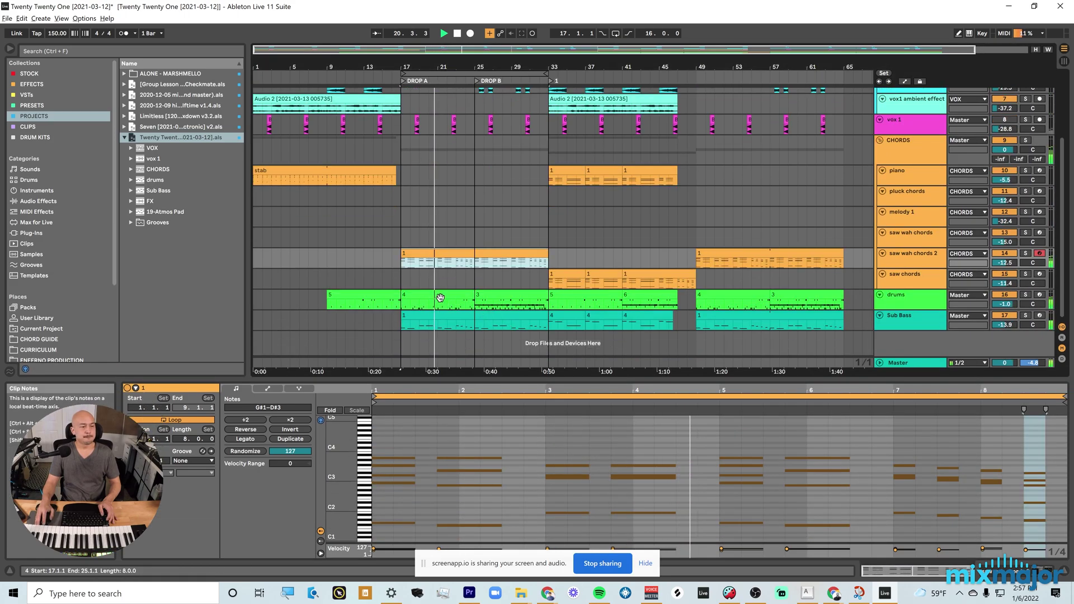
Show the drums and Sub Bass clip patterns, checking a hihat note's velocity.
left_click(436, 302)
key("shift+Tab")
key("shift+Tab")
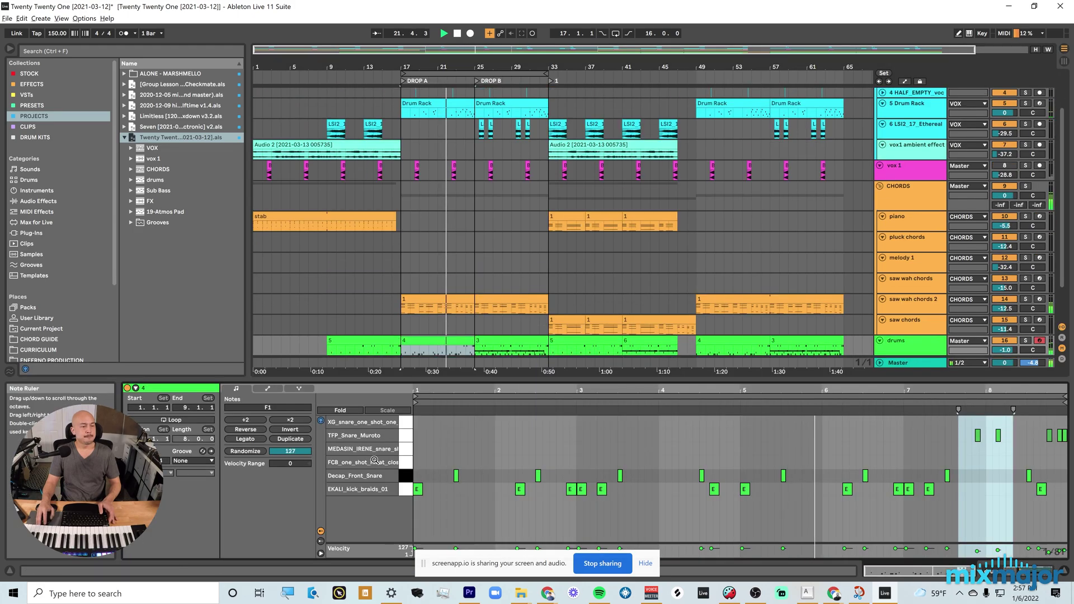
scroll(537, 335, "down", 2)
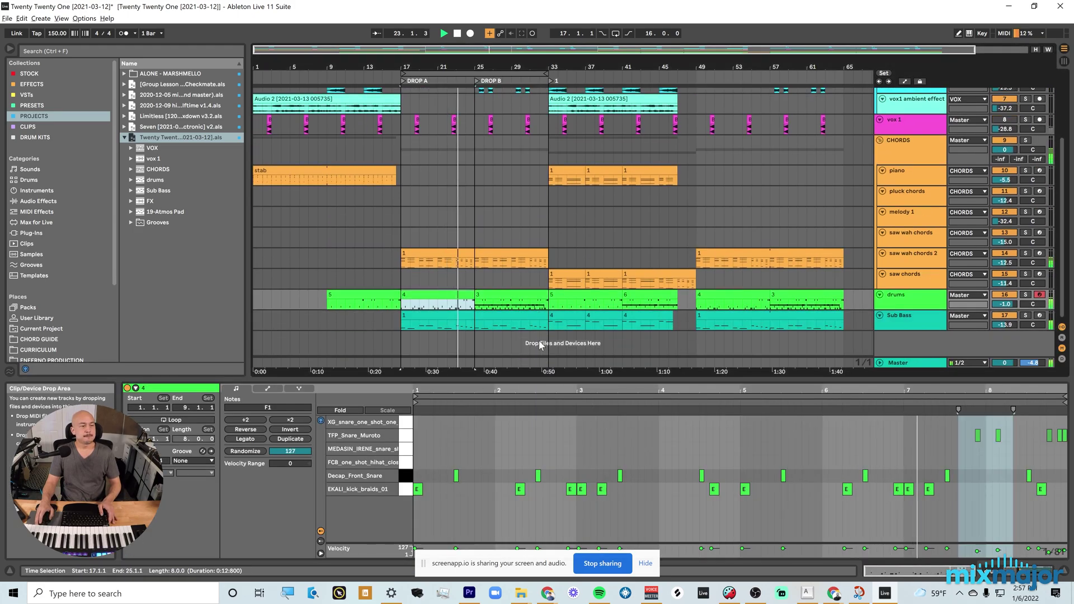
left_click(509, 318)
scroll(512, 317, "up", 1)
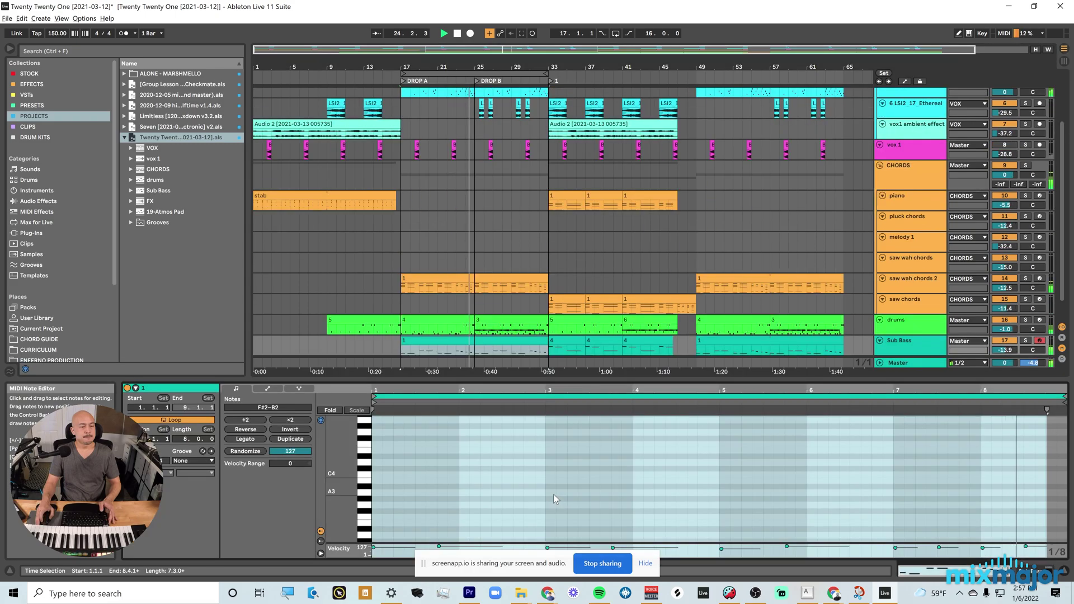
left_click(512, 327)
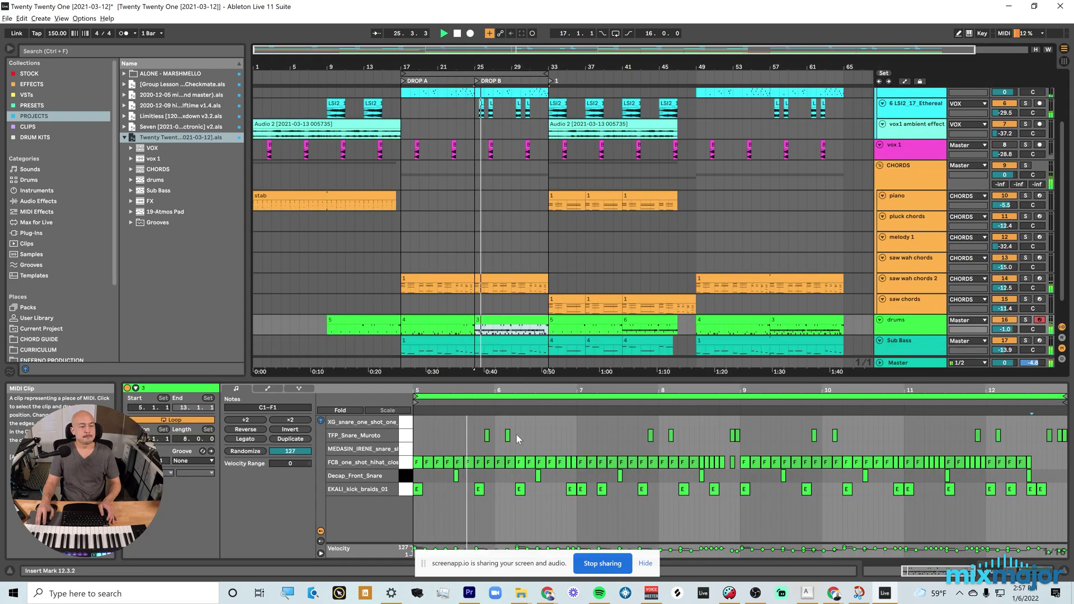
left_click(731, 551)
left_click(729, 552)
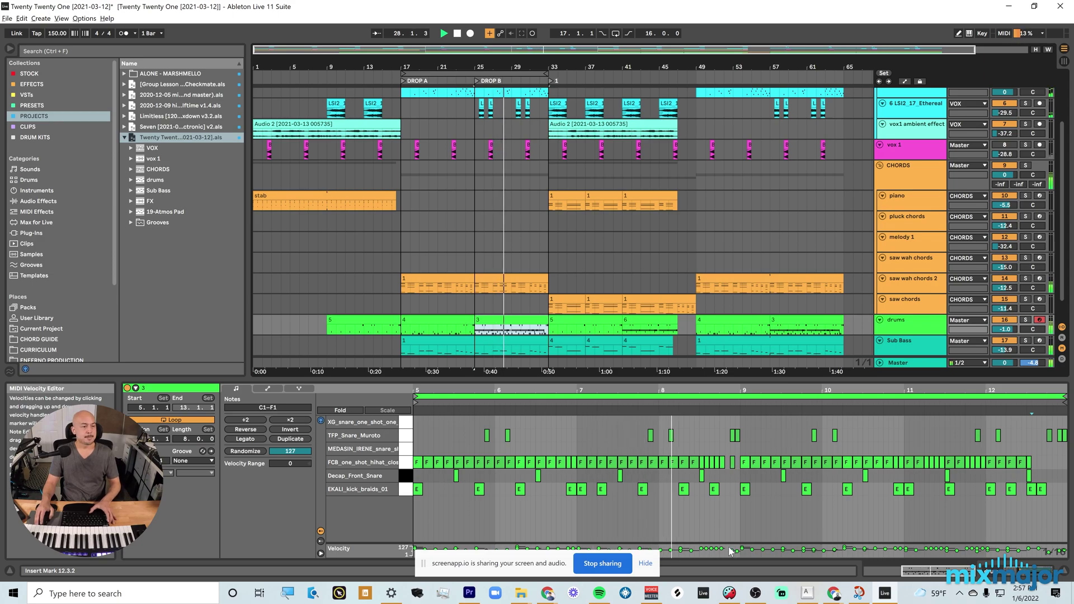
left_click(731, 552)
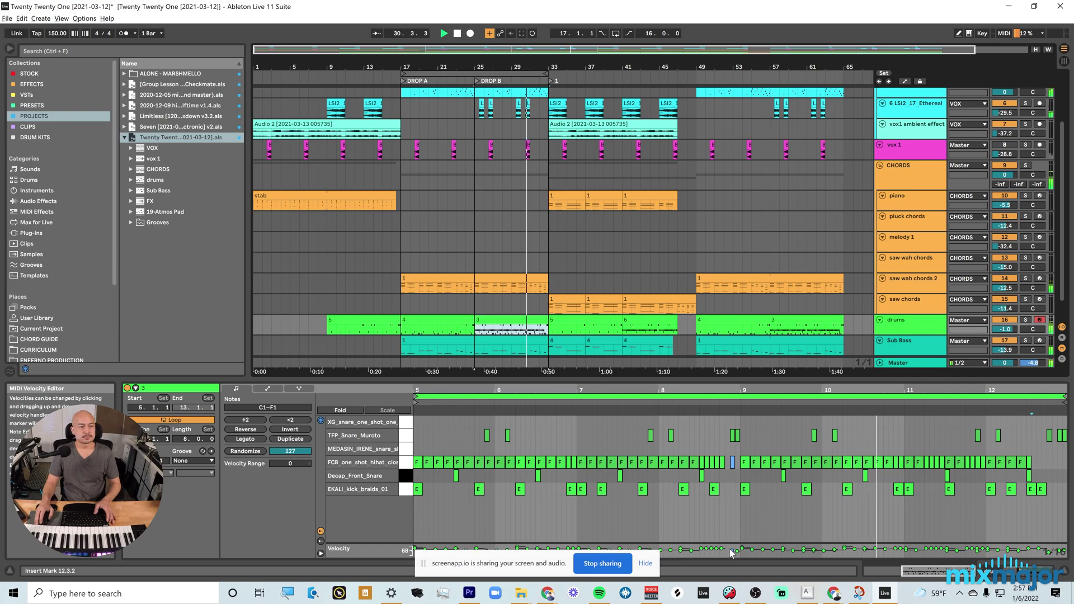
left_click(818, 469)
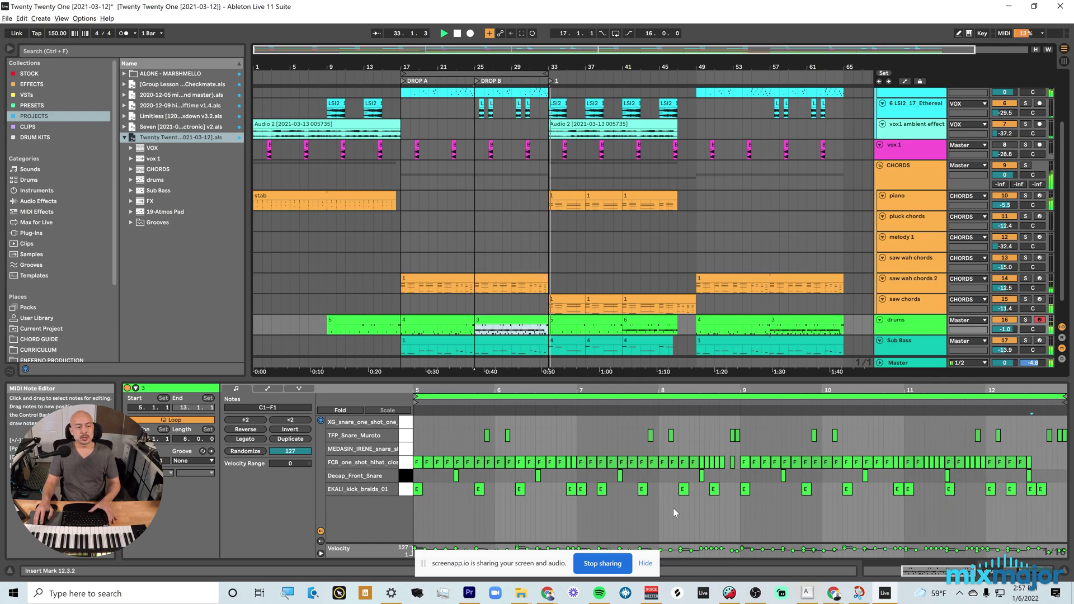
Stop sharing to end the recording and open the downloaded WEBM file.
left_click(644, 563)
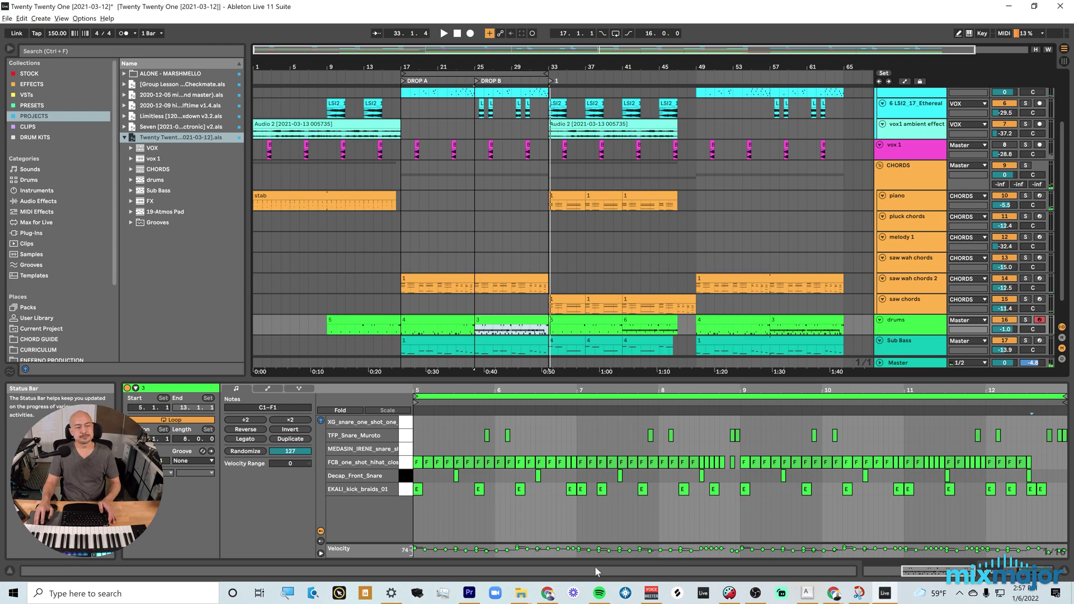
key("alt+Tab")
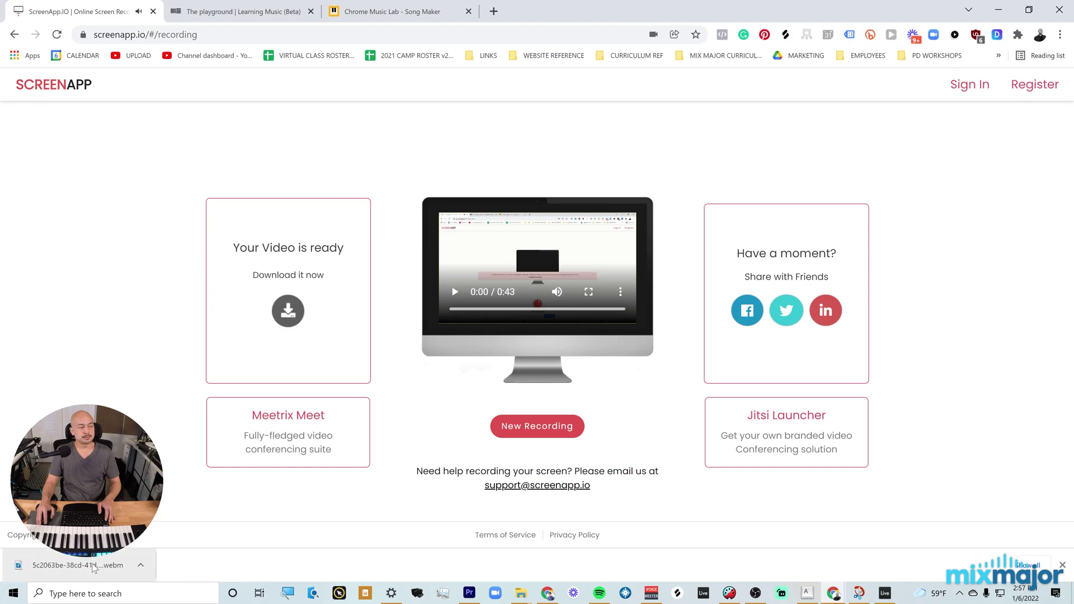
left_click(93, 566)
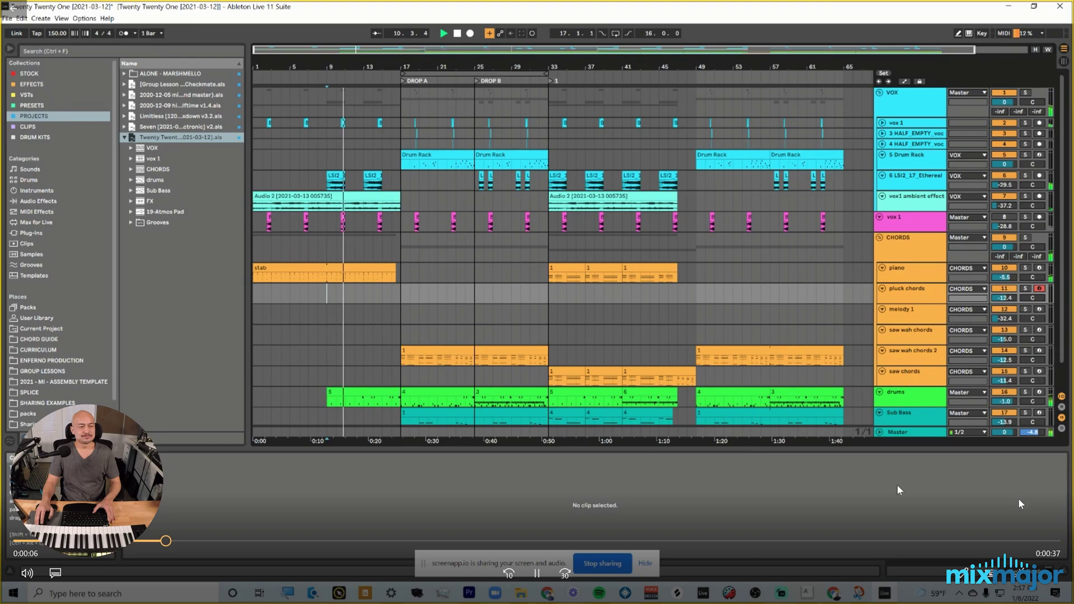
Pause the WEBM recording's playback in Movies & TV.
left_click(858, 479)
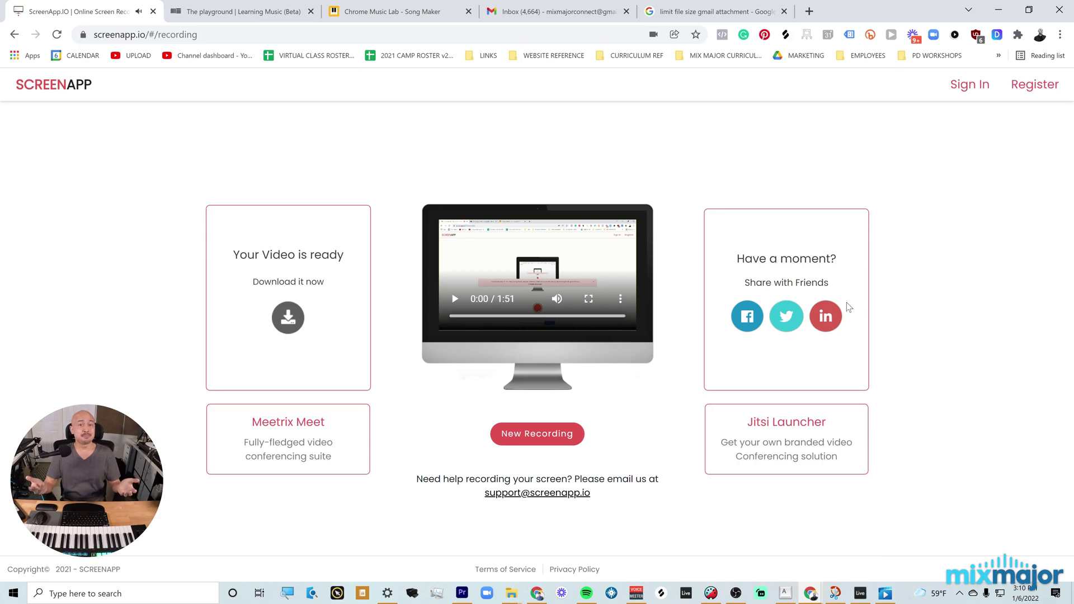
Bring the Ableton Live 'Twenty Twenty One' project window back to the front.
key("alt+Tab")
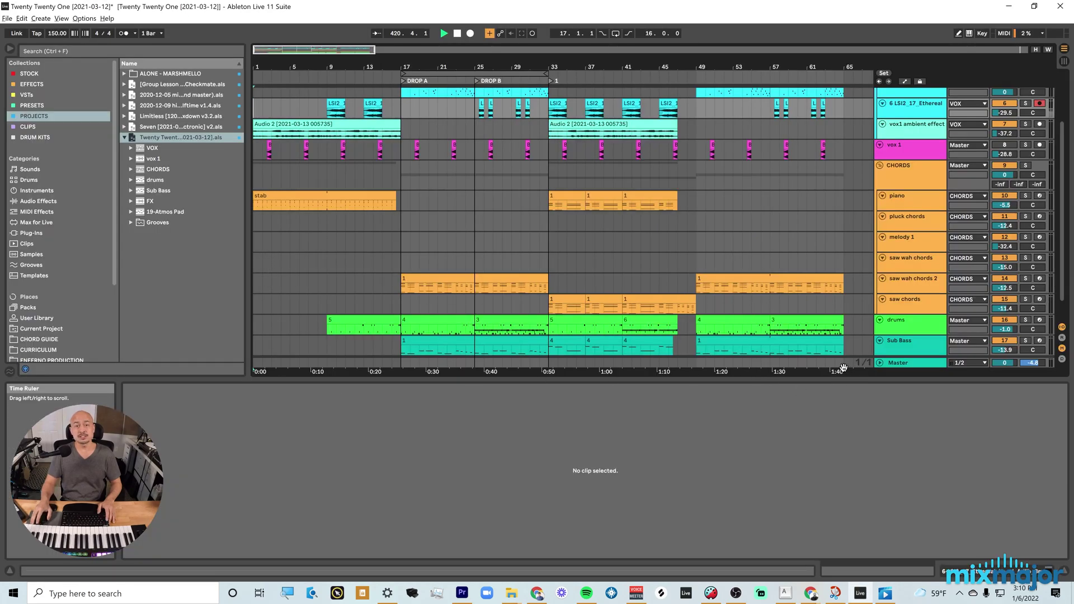
key("alt+Tab")
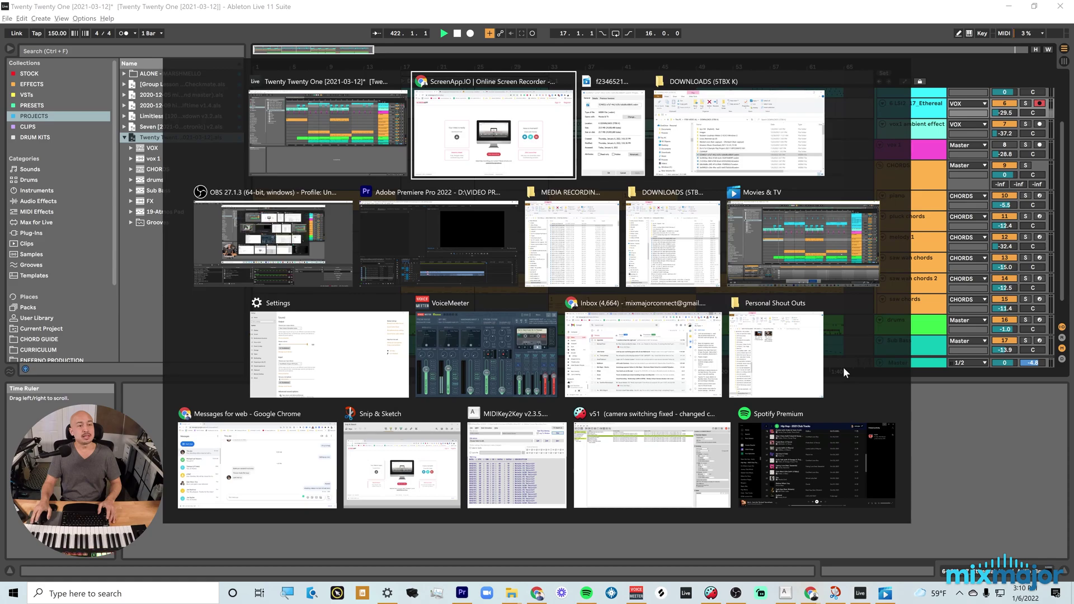
Check the downloaded WEBM file's 23.5 MB size in its Properties, then return to ScreenApp.
key("alt+Tab")
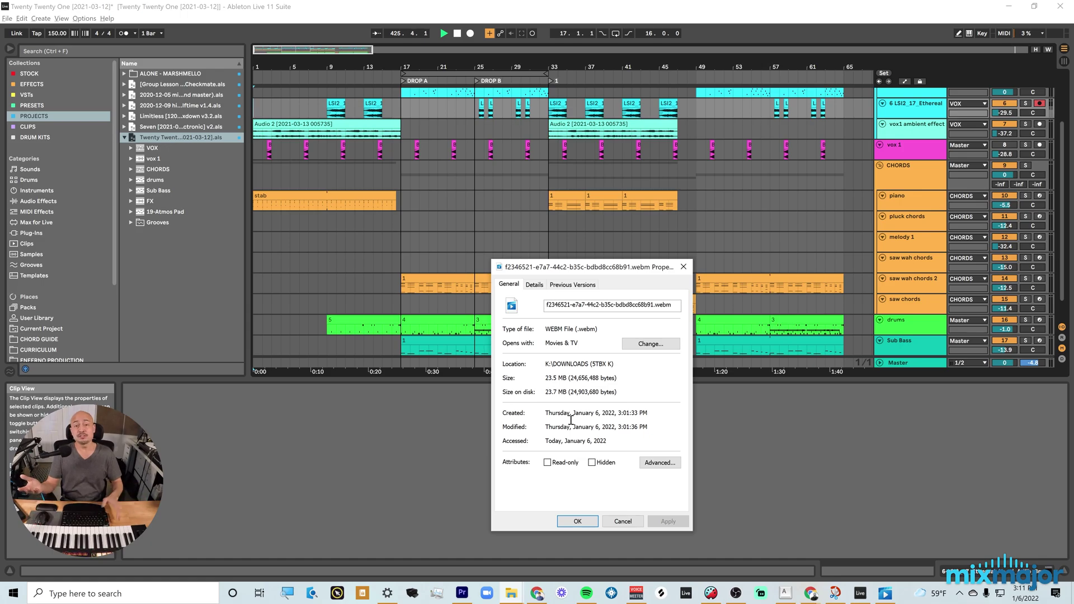
key("alt+Tab")
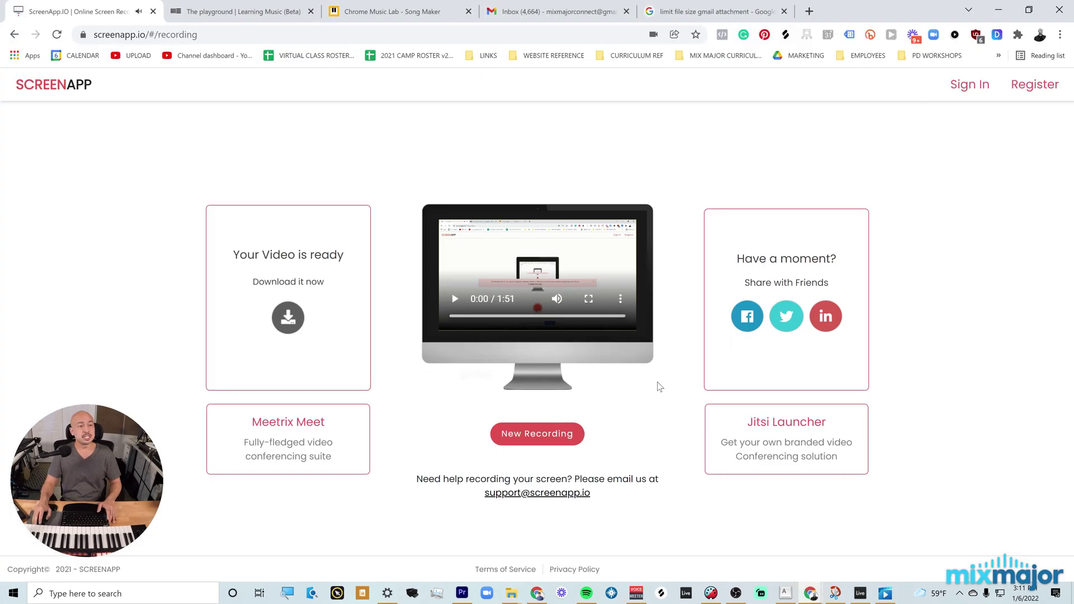
Switch to the Google search results on Gmail's 25 MB attachment size limit.
left_click(710, 11)
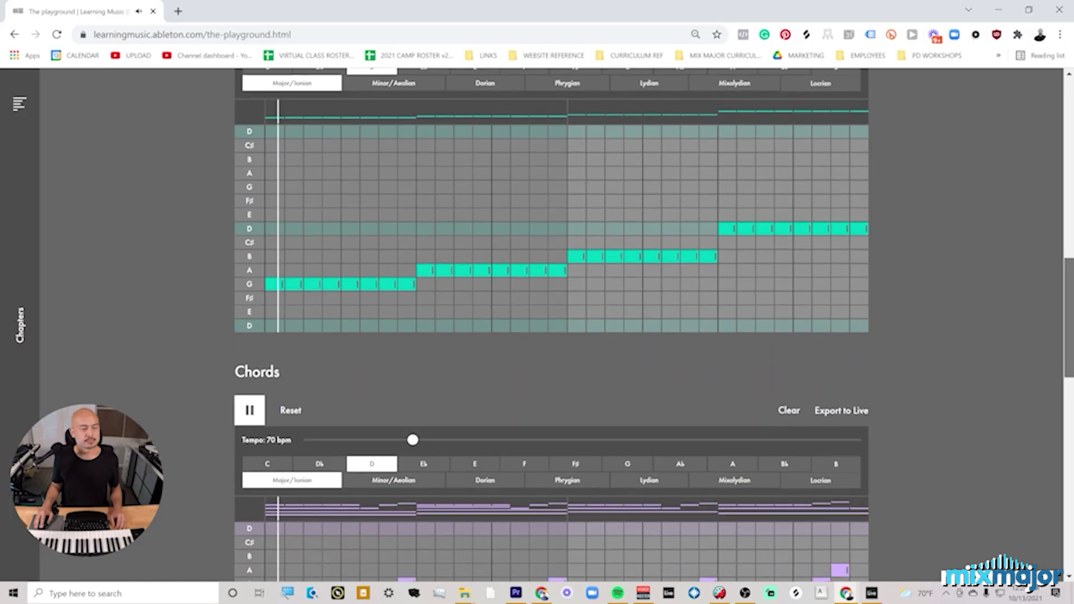
scroll(551, 325, "down", 1)
scroll(550, 324, "down", 3)
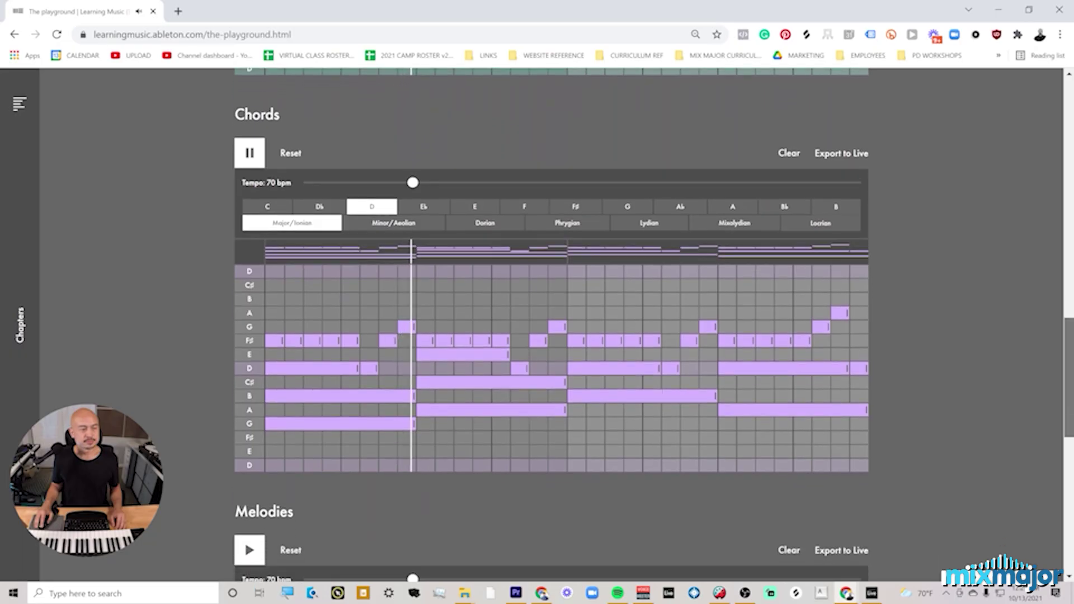